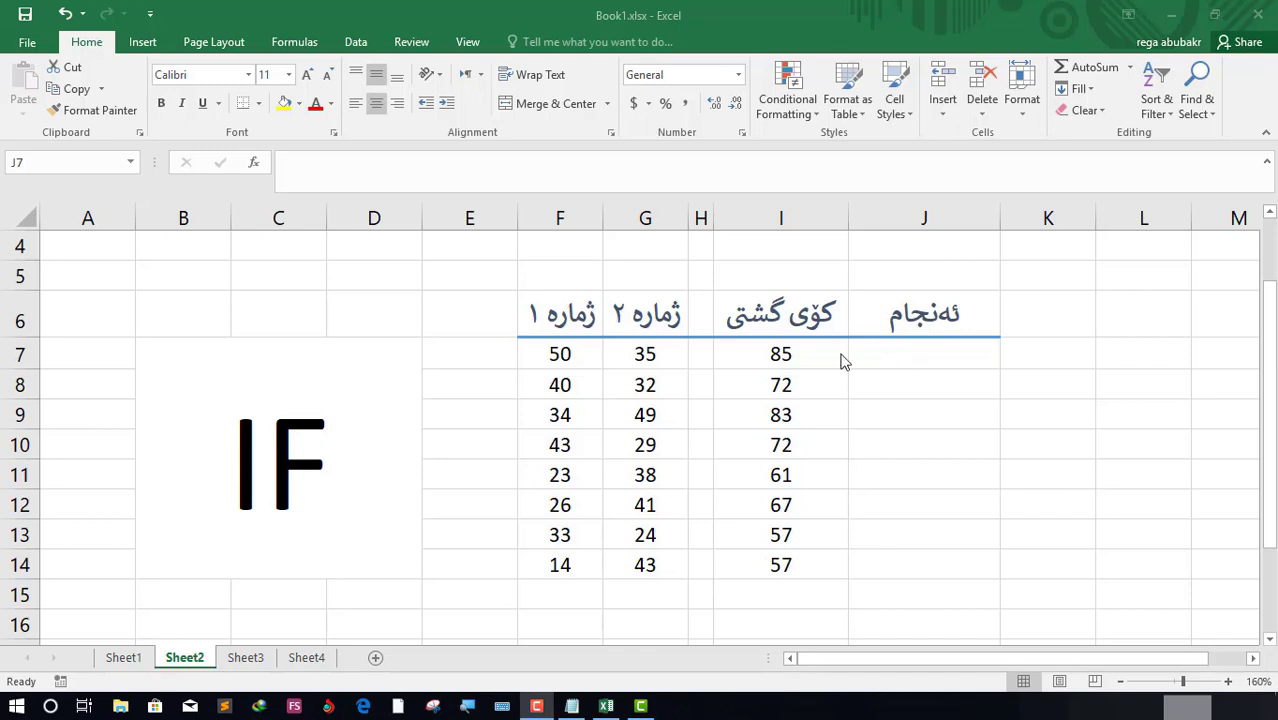
Step: Examine the two number columns, the total formulas in column I and the empty result column J
left_click(538, 362)
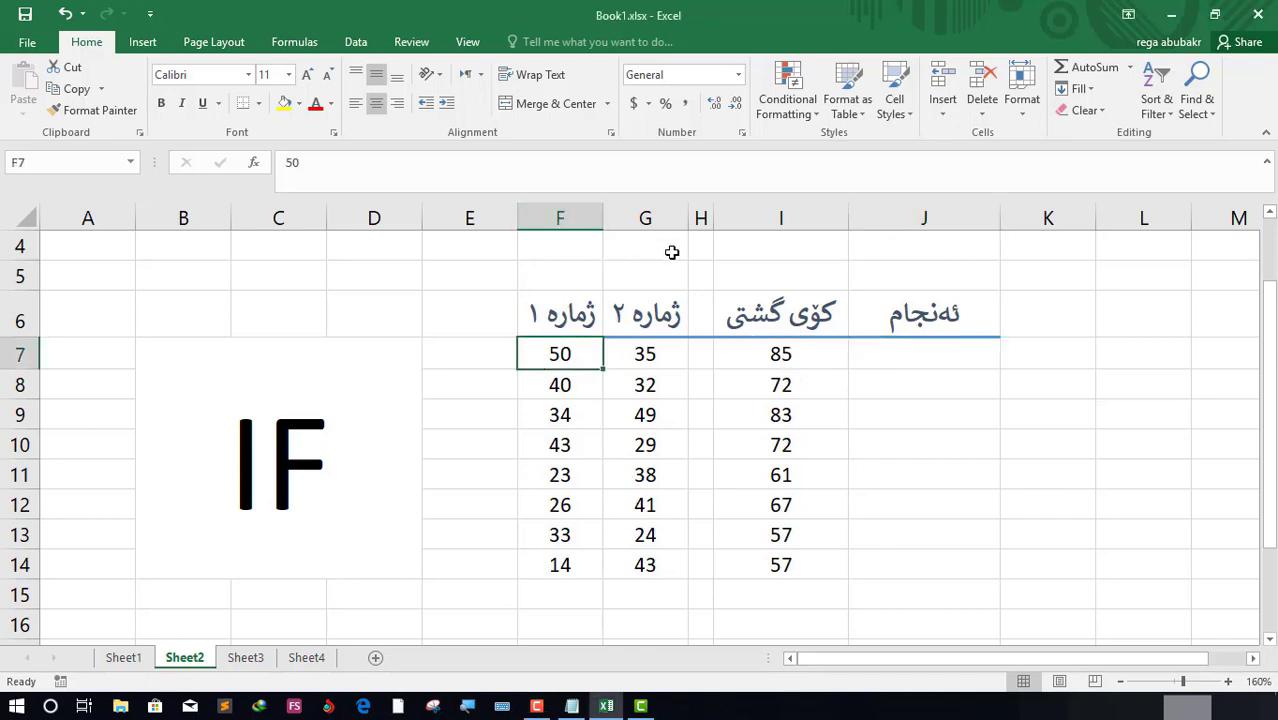
left_click(786, 350)
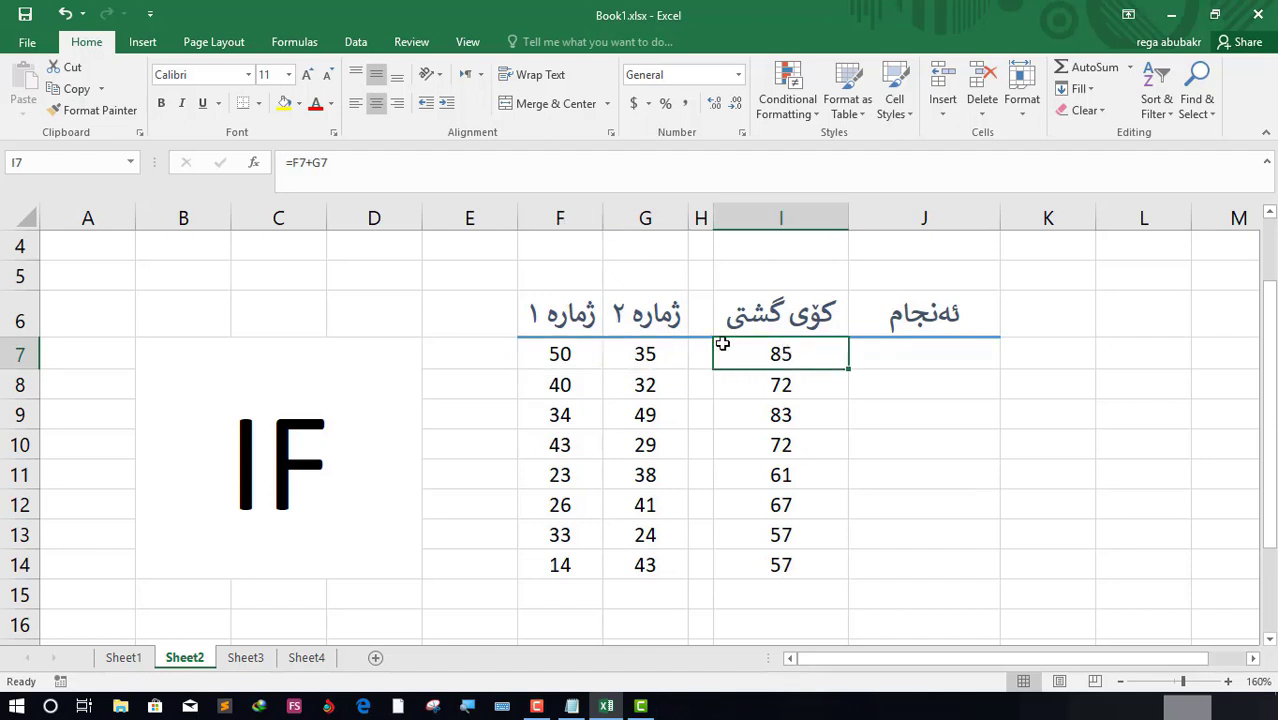
left_click(976, 358)
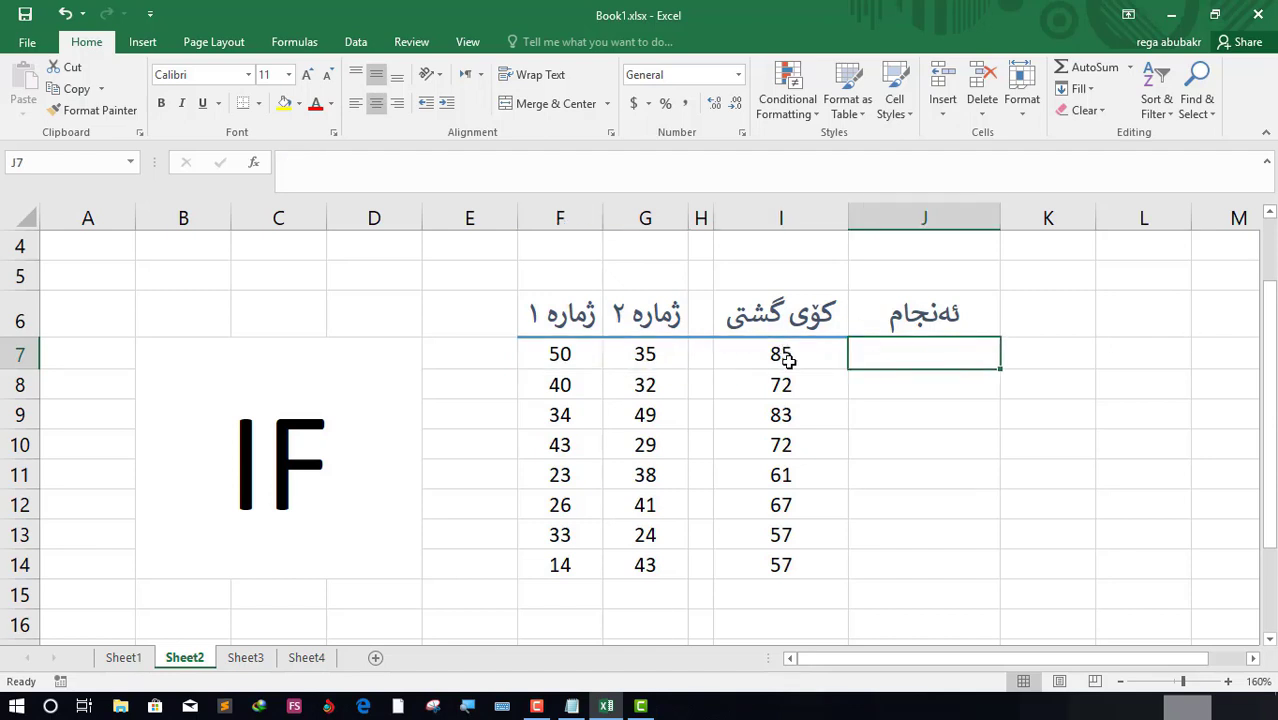
left_click(553, 360)
left_click(766, 357)
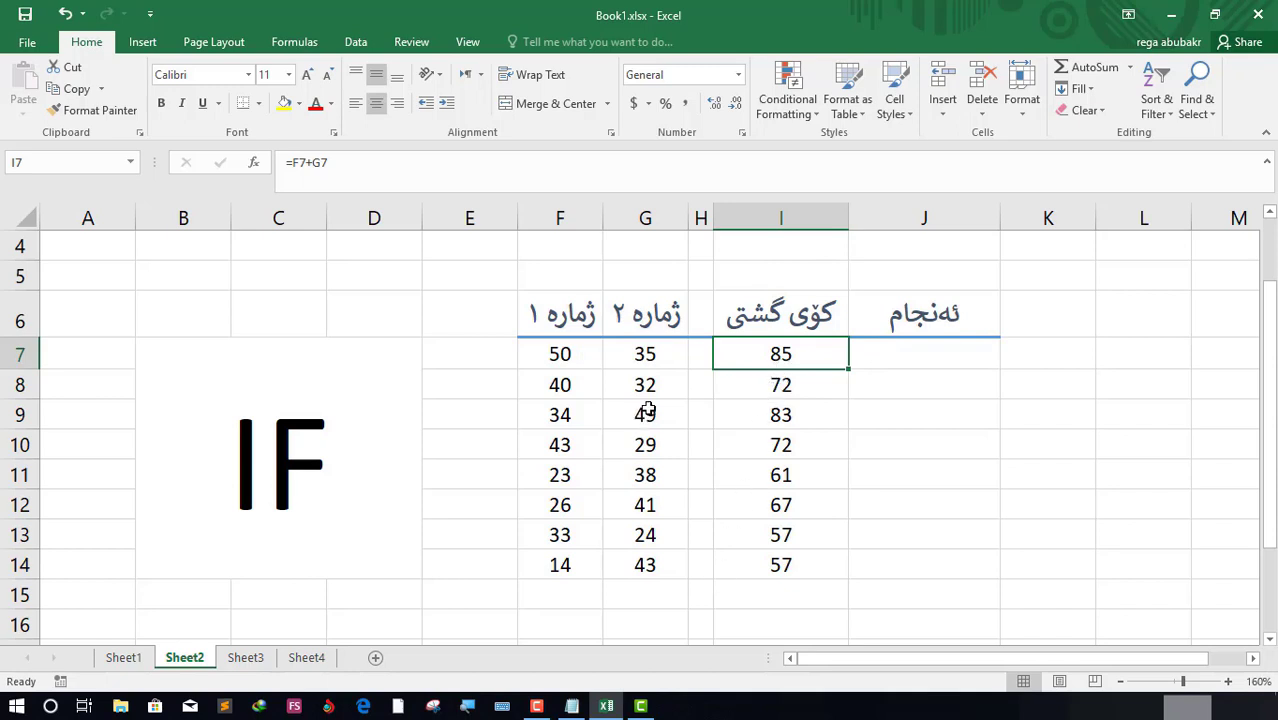
left_click_drag(759, 404, 747, 563)
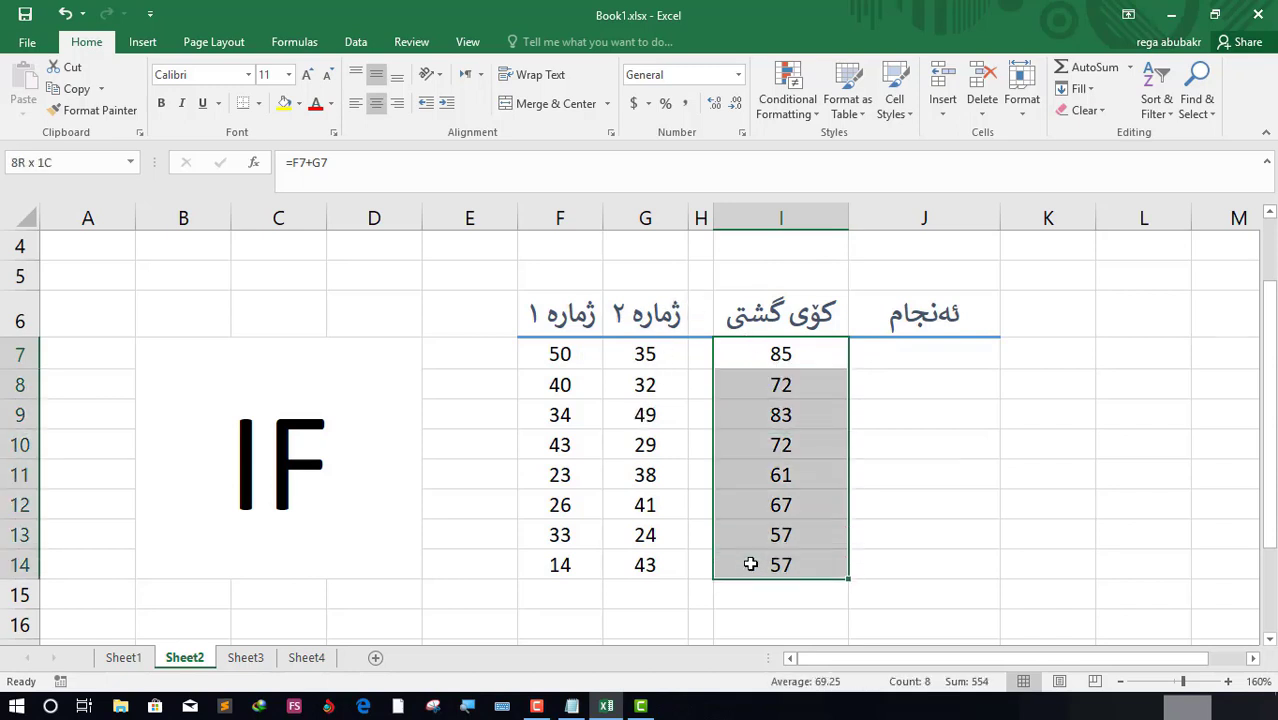
left_click(870, 500)
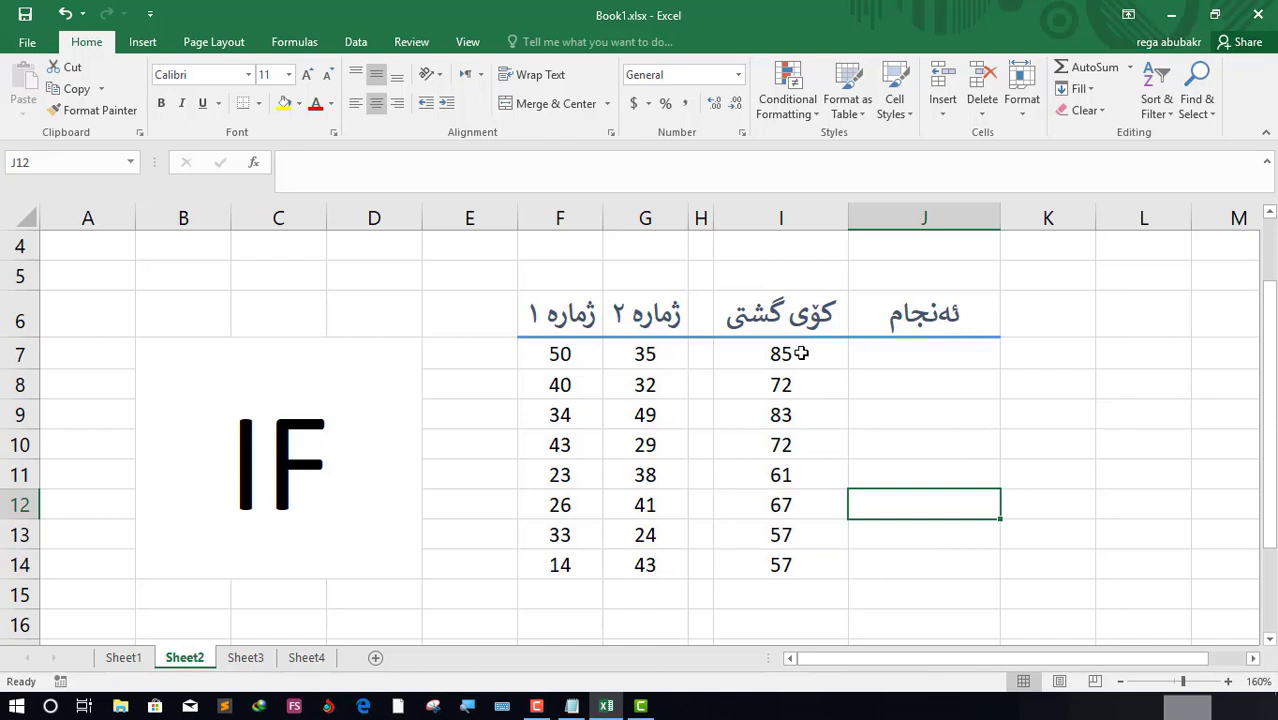
left_click(797, 352)
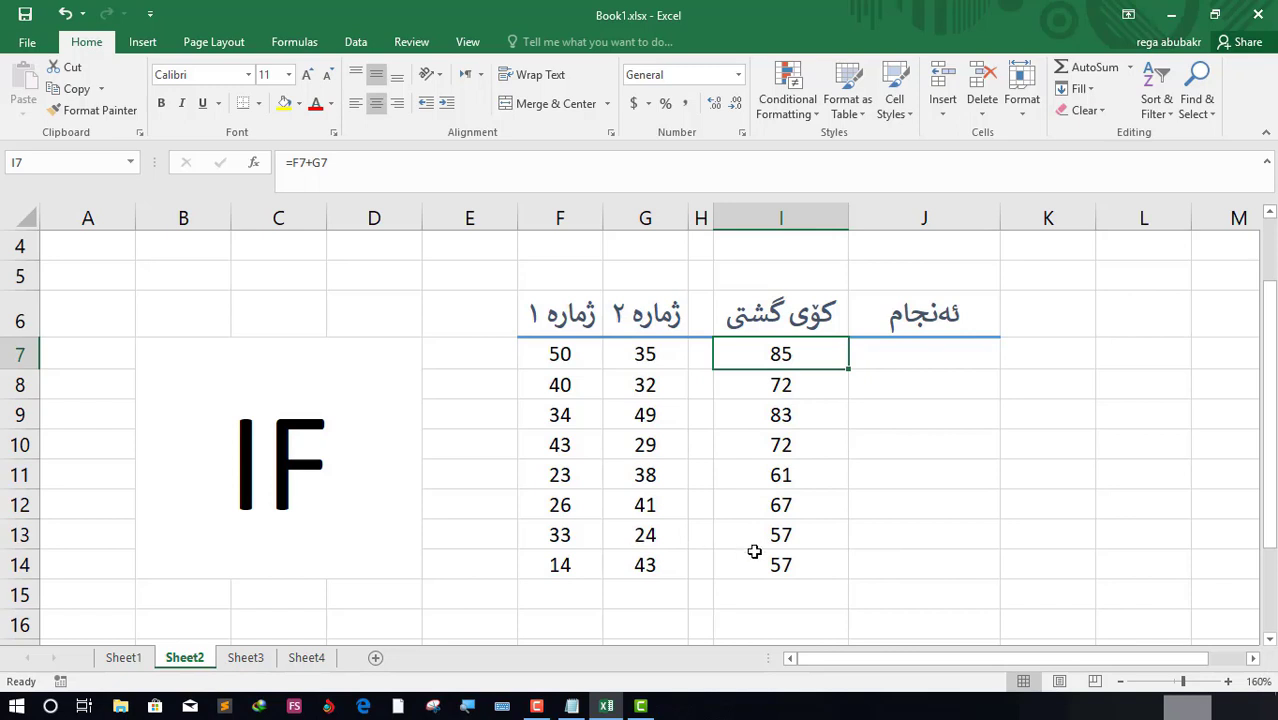
left_click(821, 626)
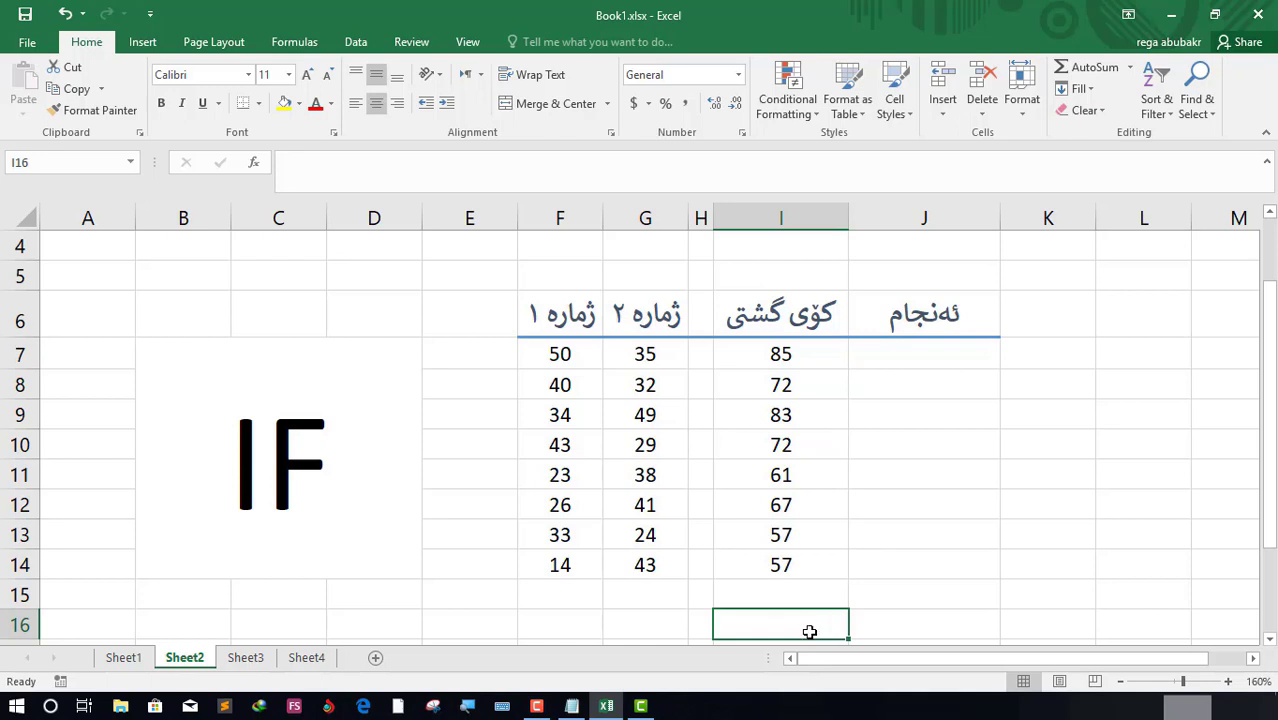
left_click(918, 356)
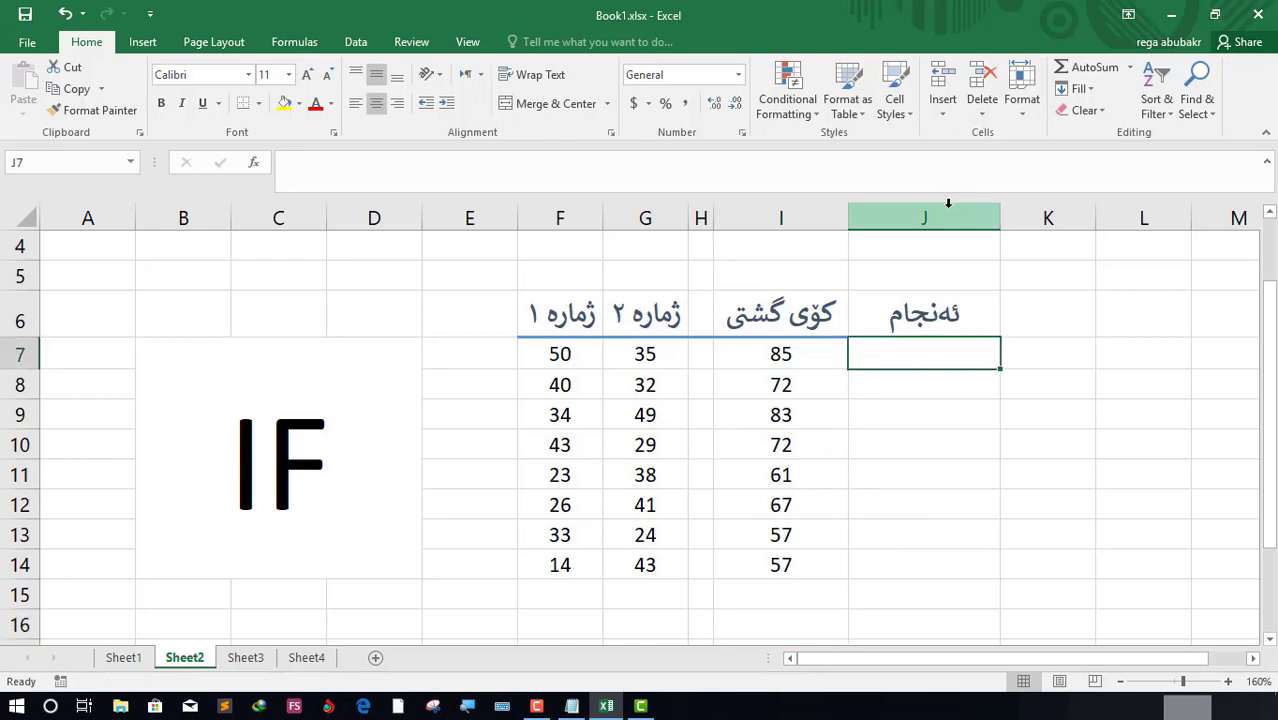
left_click(945, 212)
left_click(898, 400)
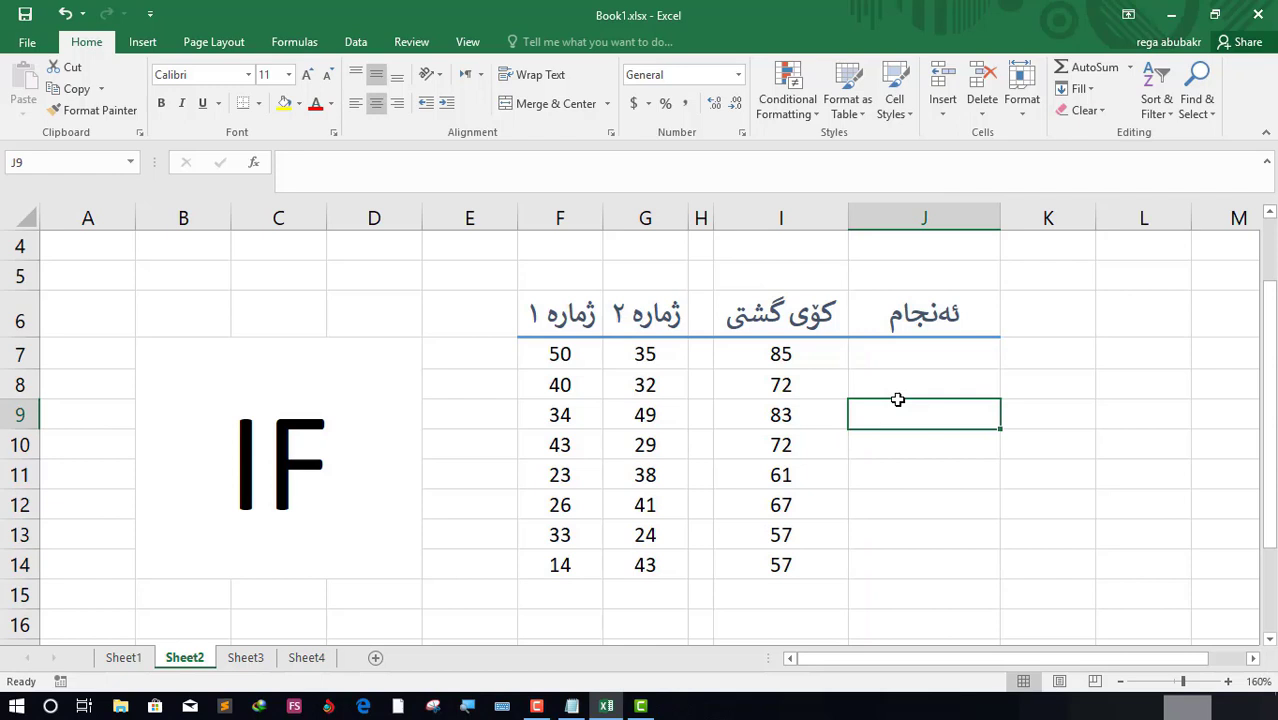
left_click(936, 350)
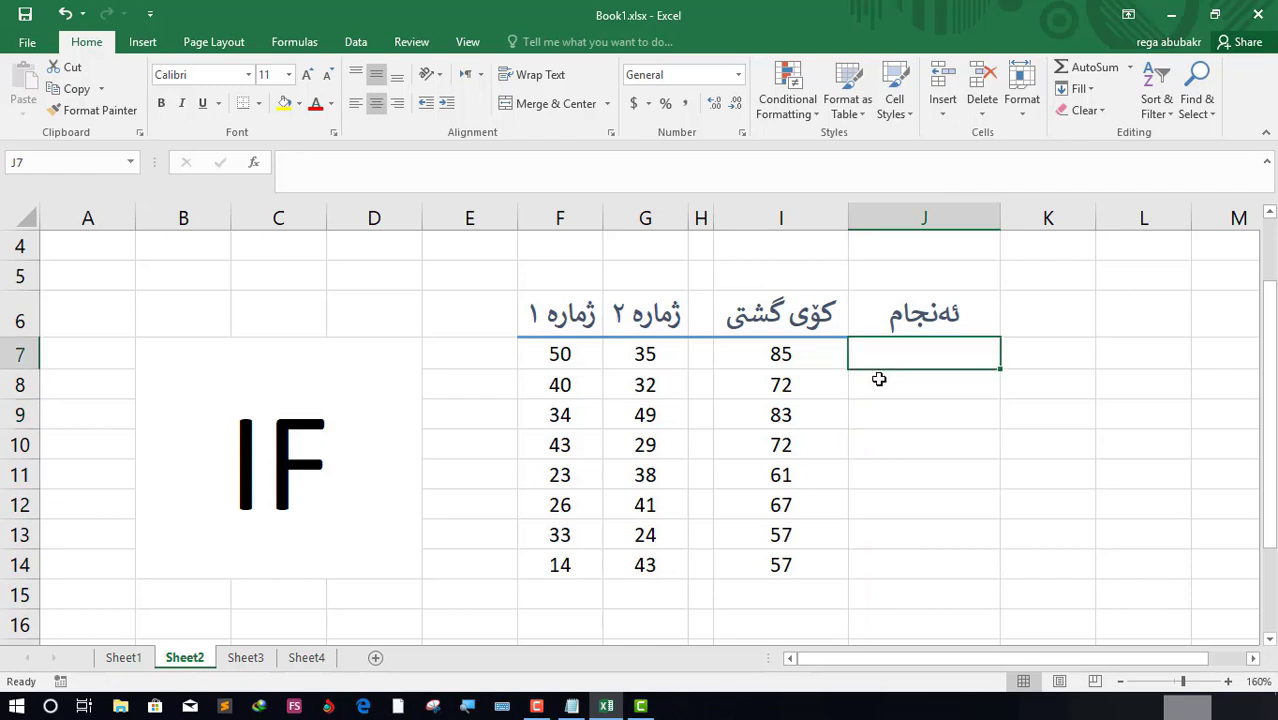
left_click(880, 413)
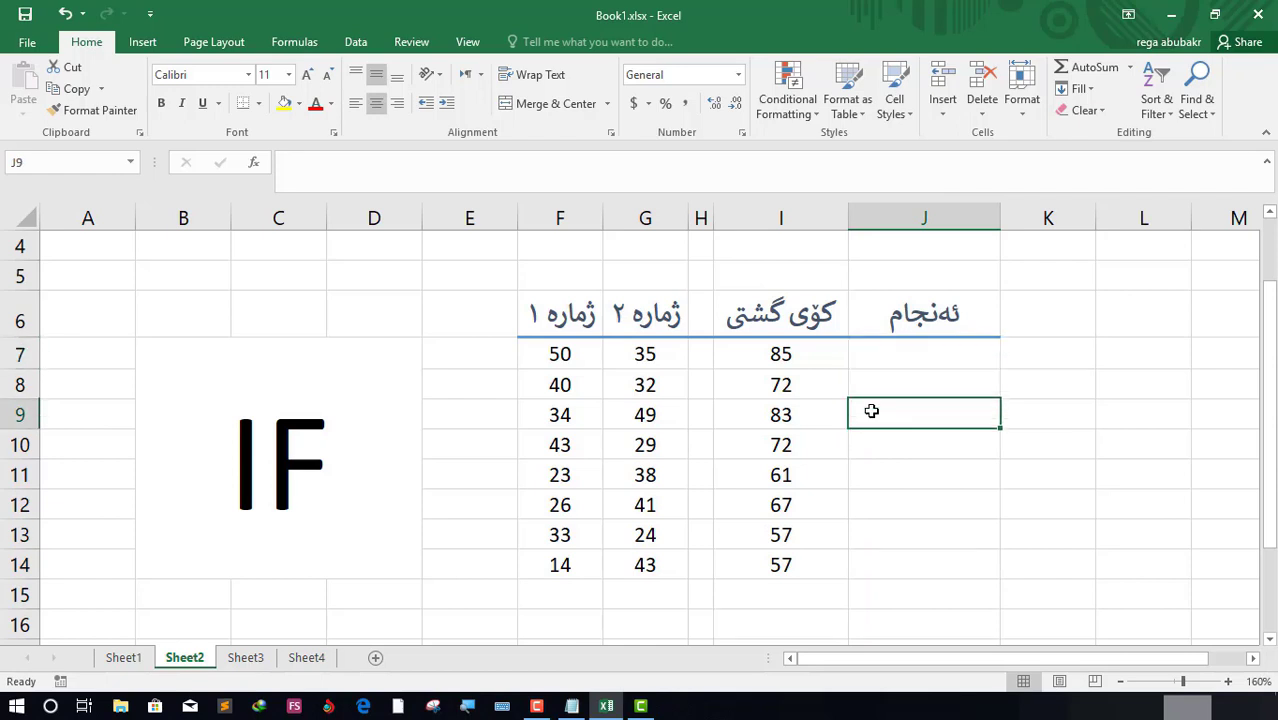
left_click(897, 351)
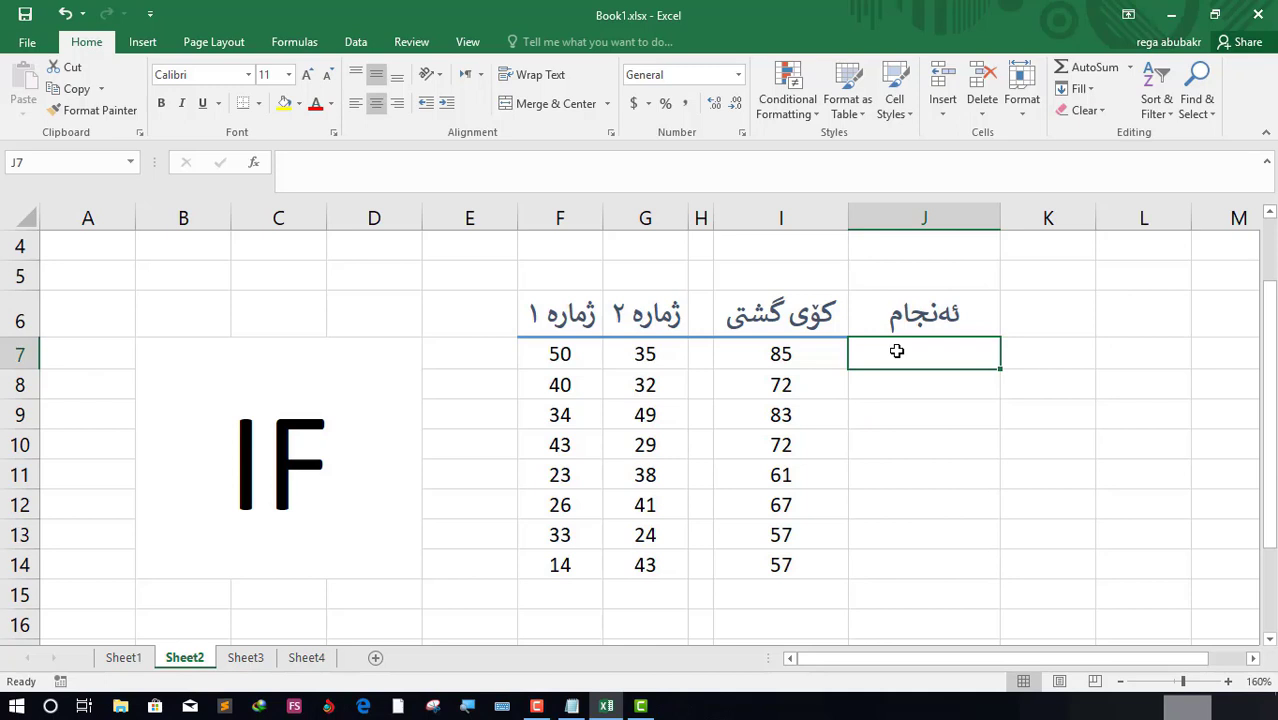
left_click(790, 350)
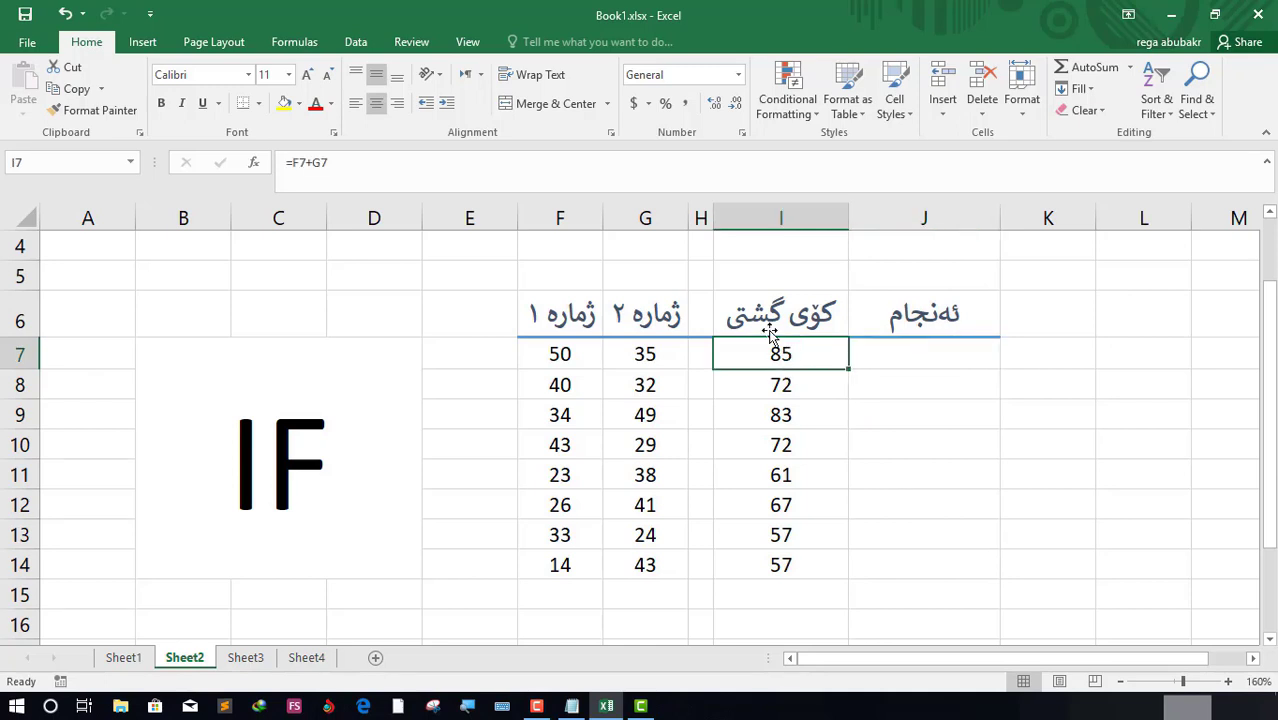
Step: Search the functions for "if" and insert IF in cell J7, moving its arguments dialog clear of the table
left_click(911, 359)
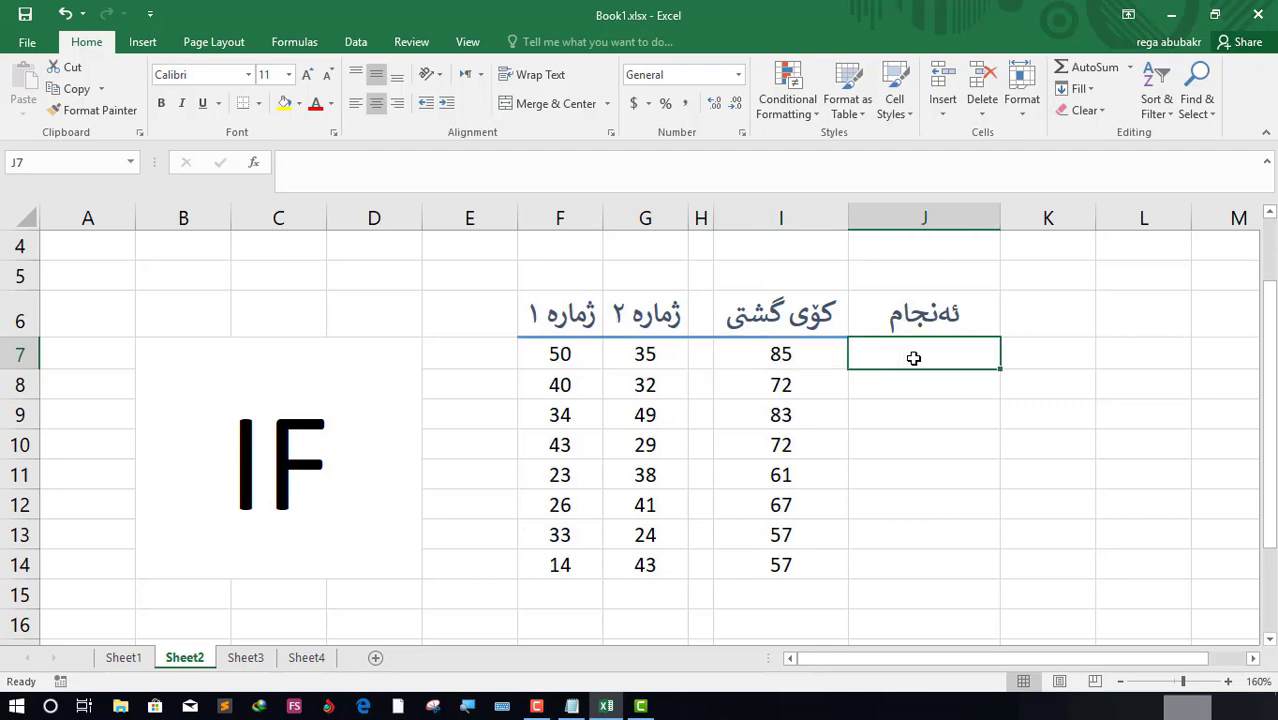
left_click(257, 167)
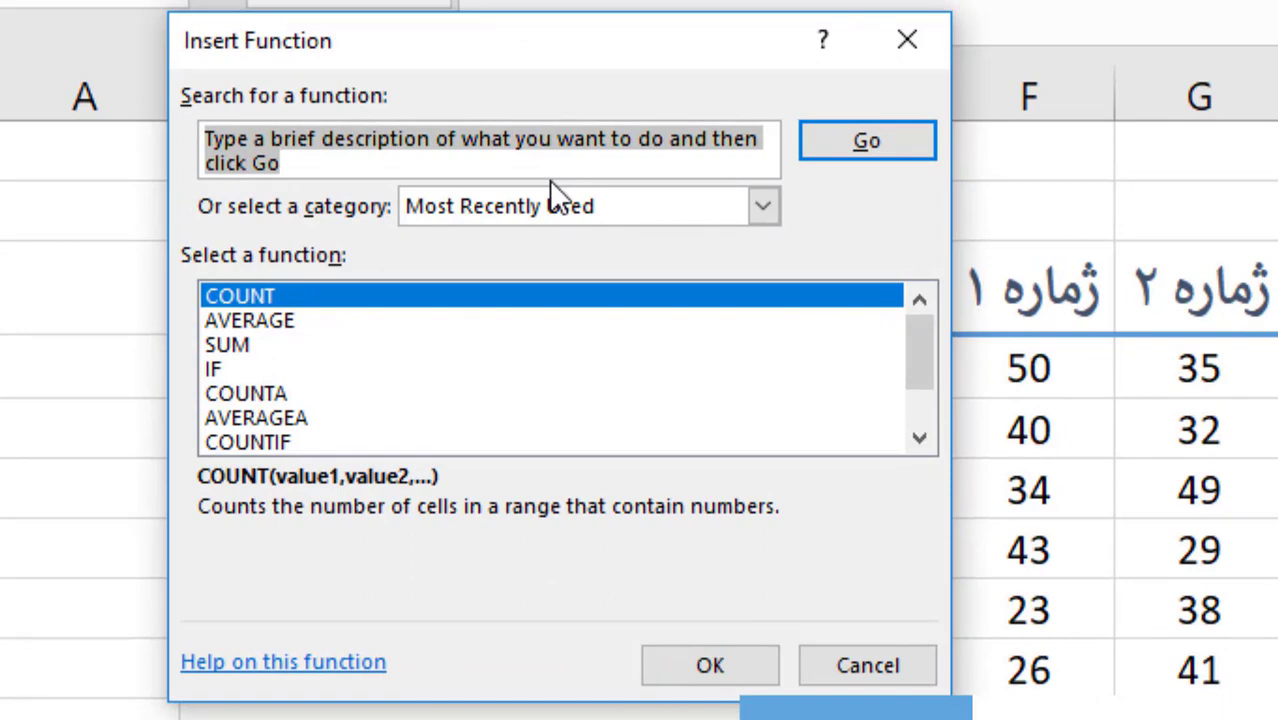
type("if")
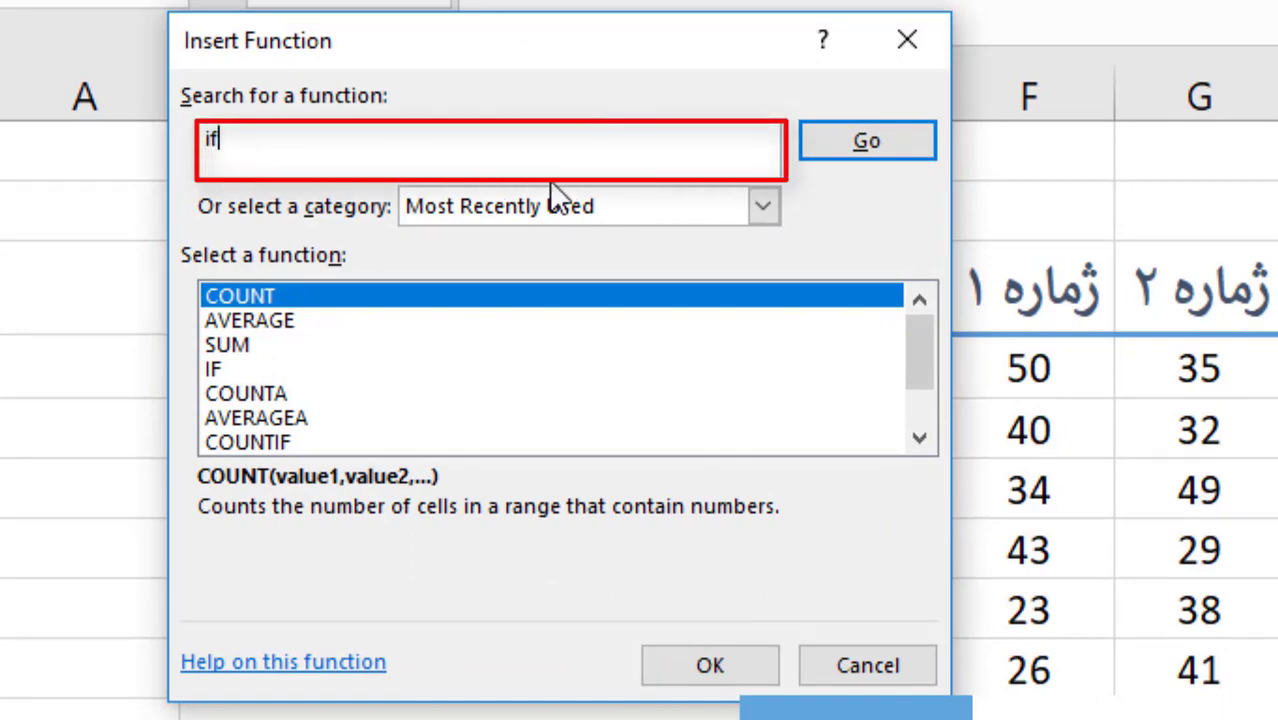
left_click(853, 144)
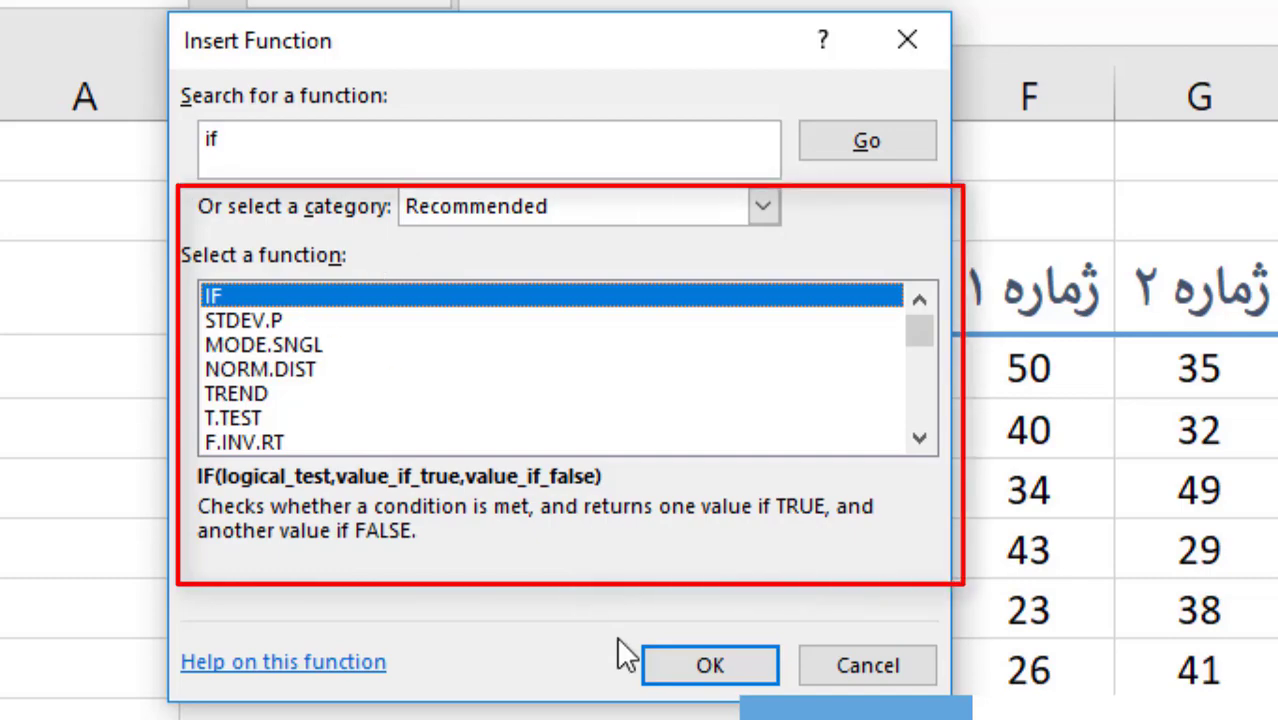
left_click(655, 672)
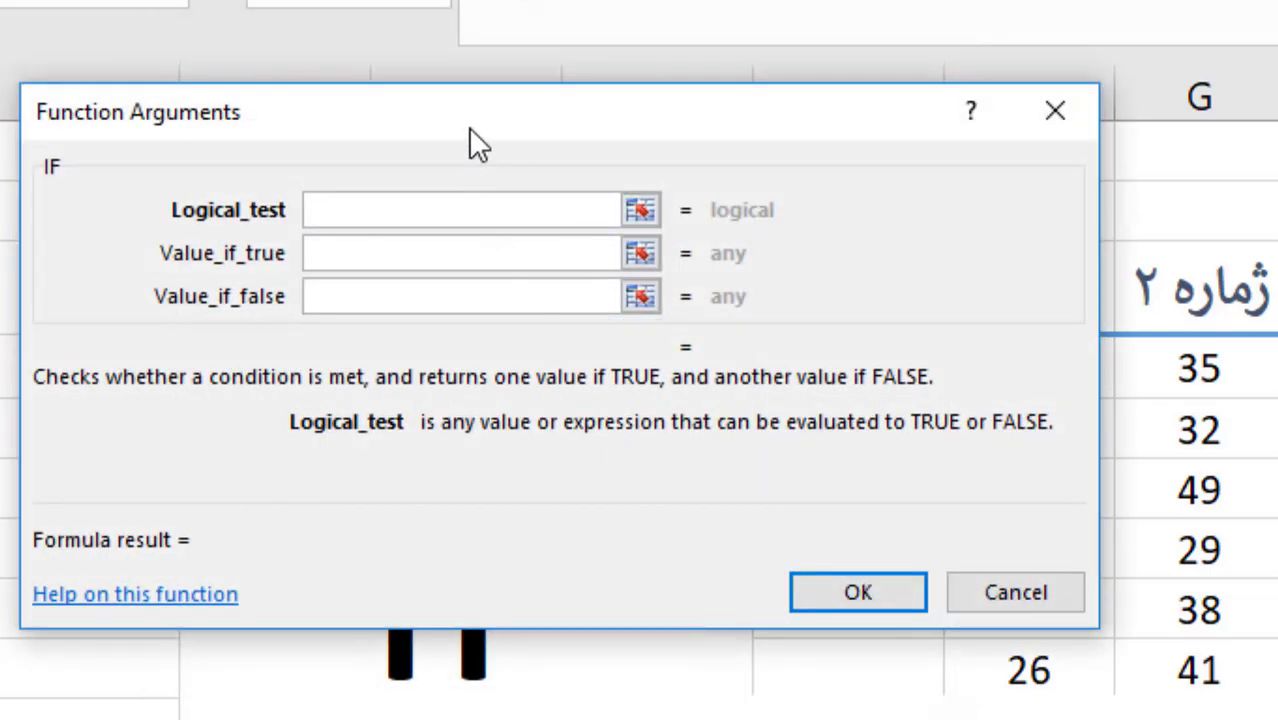
left_click_drag(468, 127, 1014, 0)
left_click_drag(1087, 63, 560, 0)
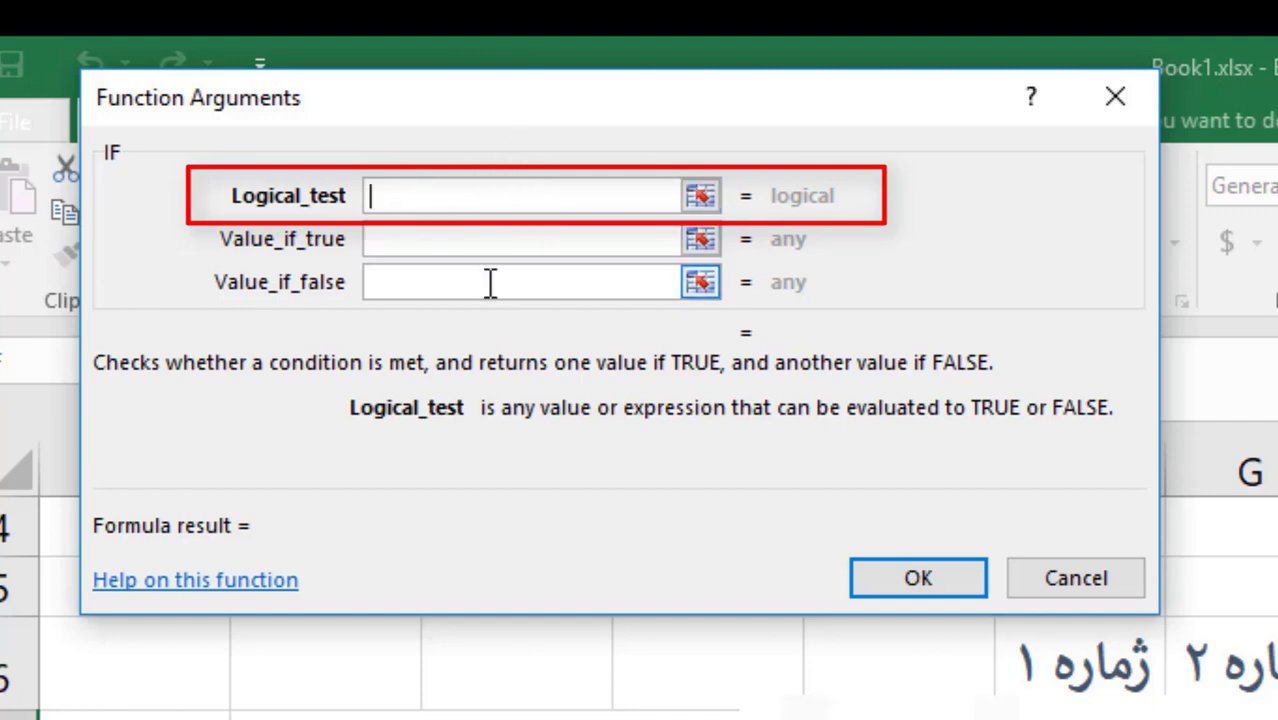
Step: Set the IF function's logical test to I7>49, using the first row's total cell as the reference
left_click(389, 246)
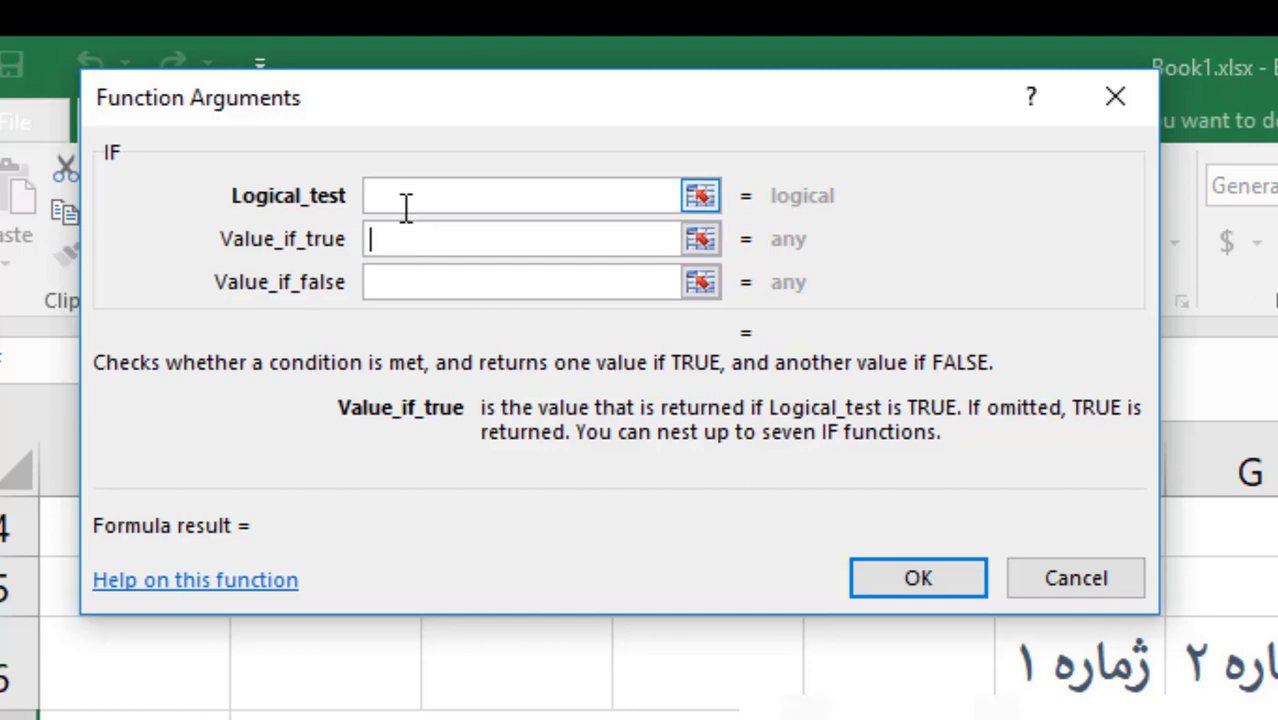
left_click(390, 281)
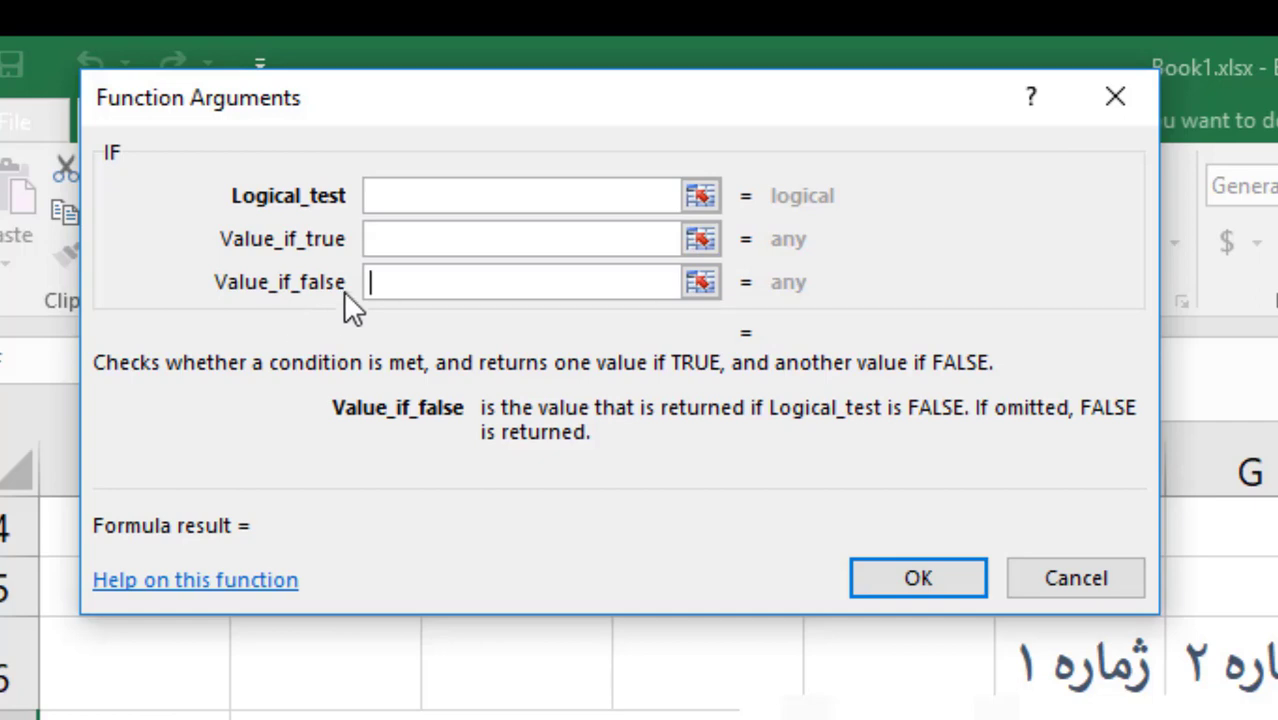
left_click(472, 196)
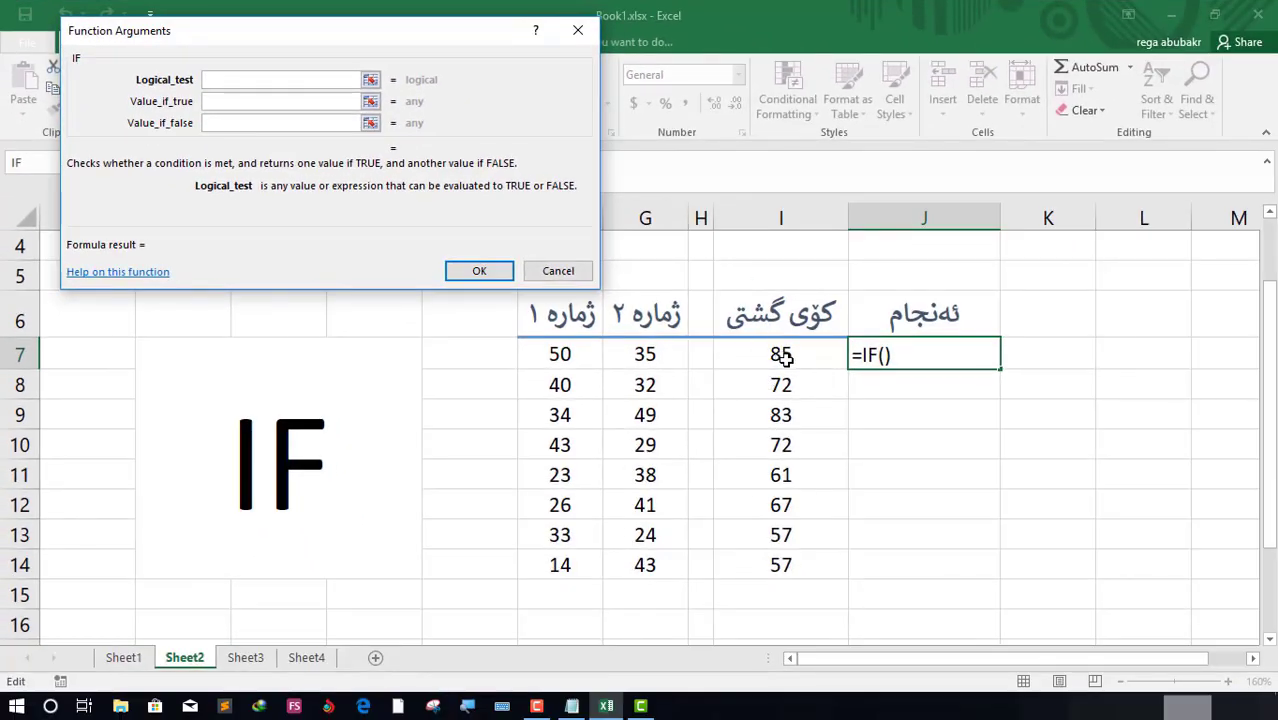
left_click(781, 354)
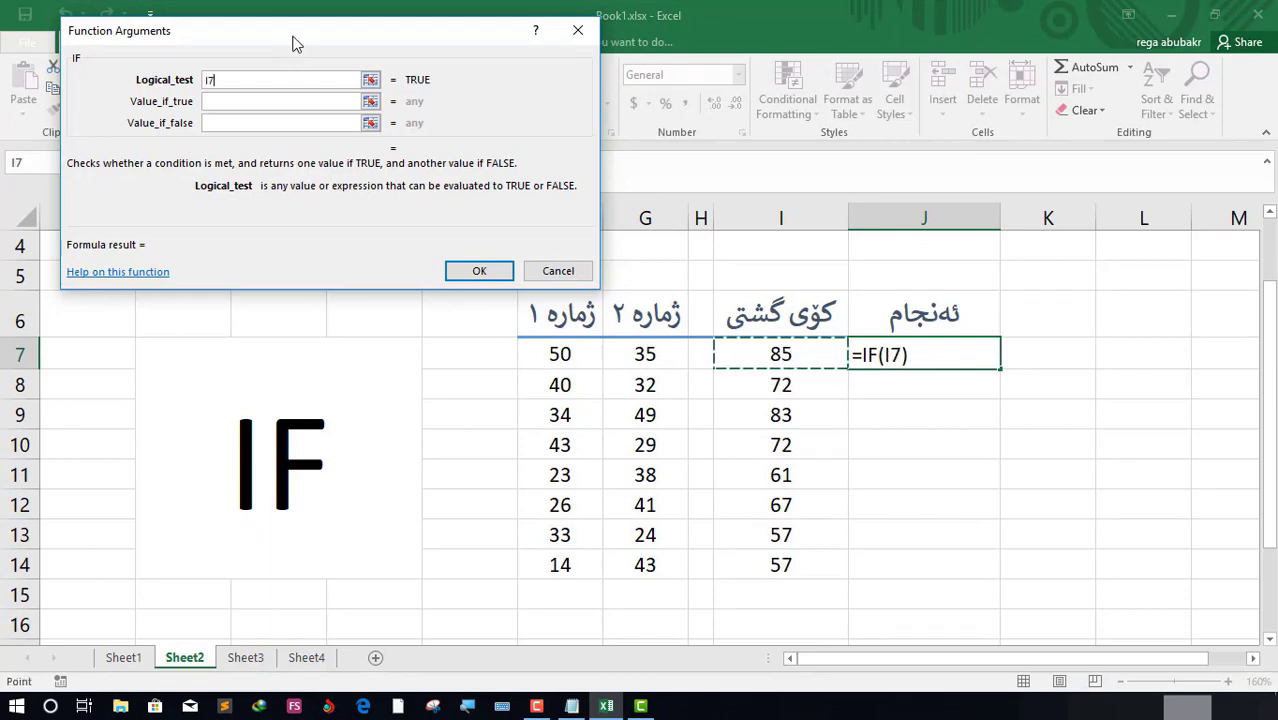
mouse_move(304, 35)
left_mouse_down()
mouse_move(496, 39)
mouse_move(295, 30)
left_mouse_up()
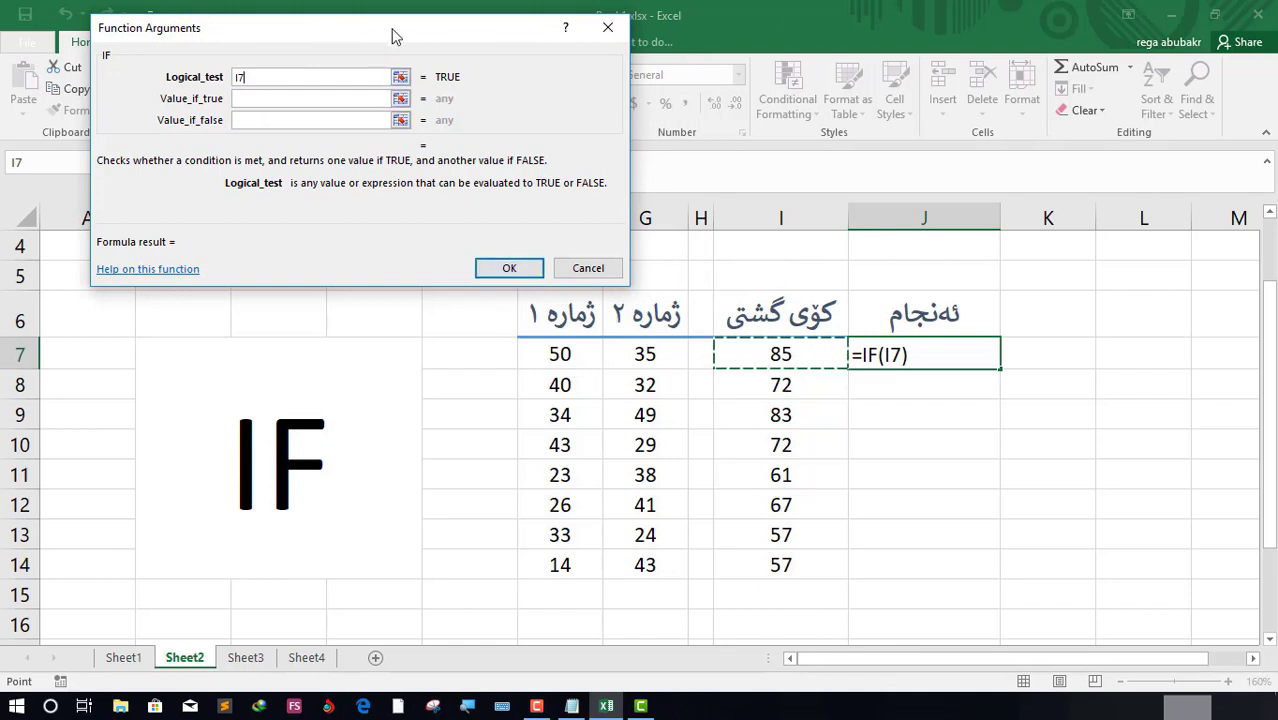
left_click_drag(392, 33, 457, 38)
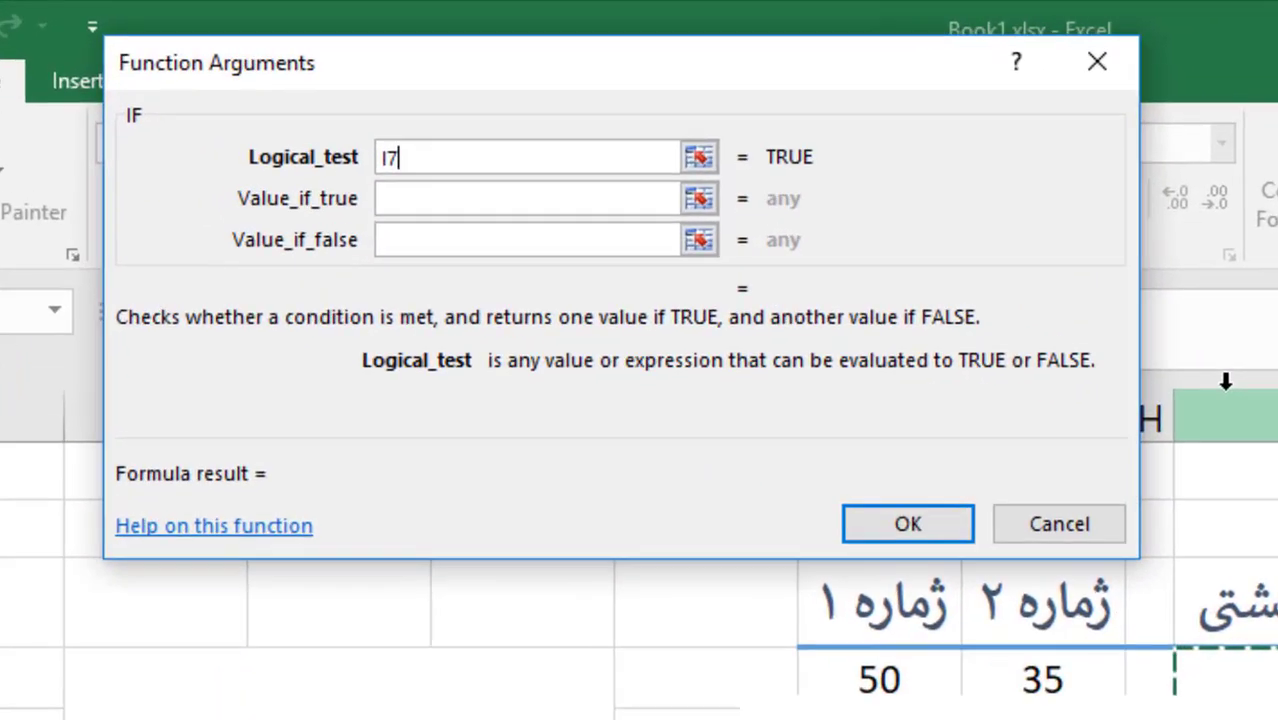
type(">")
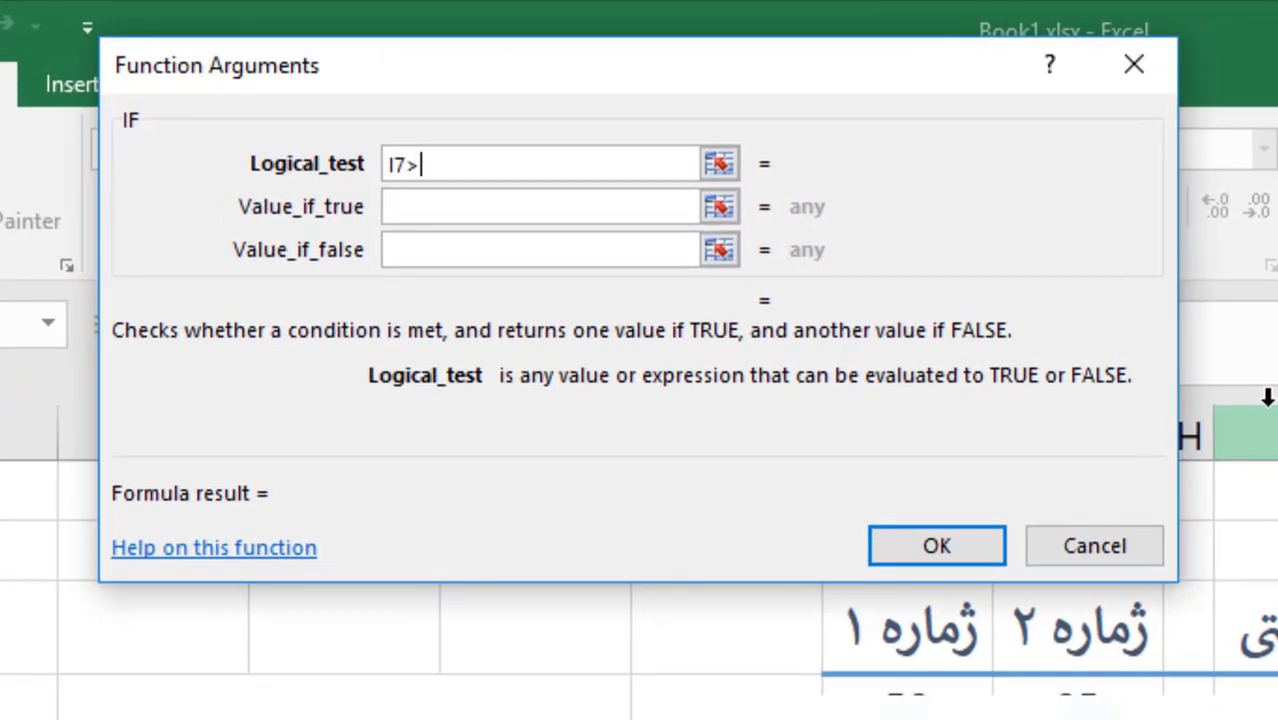
type("49")
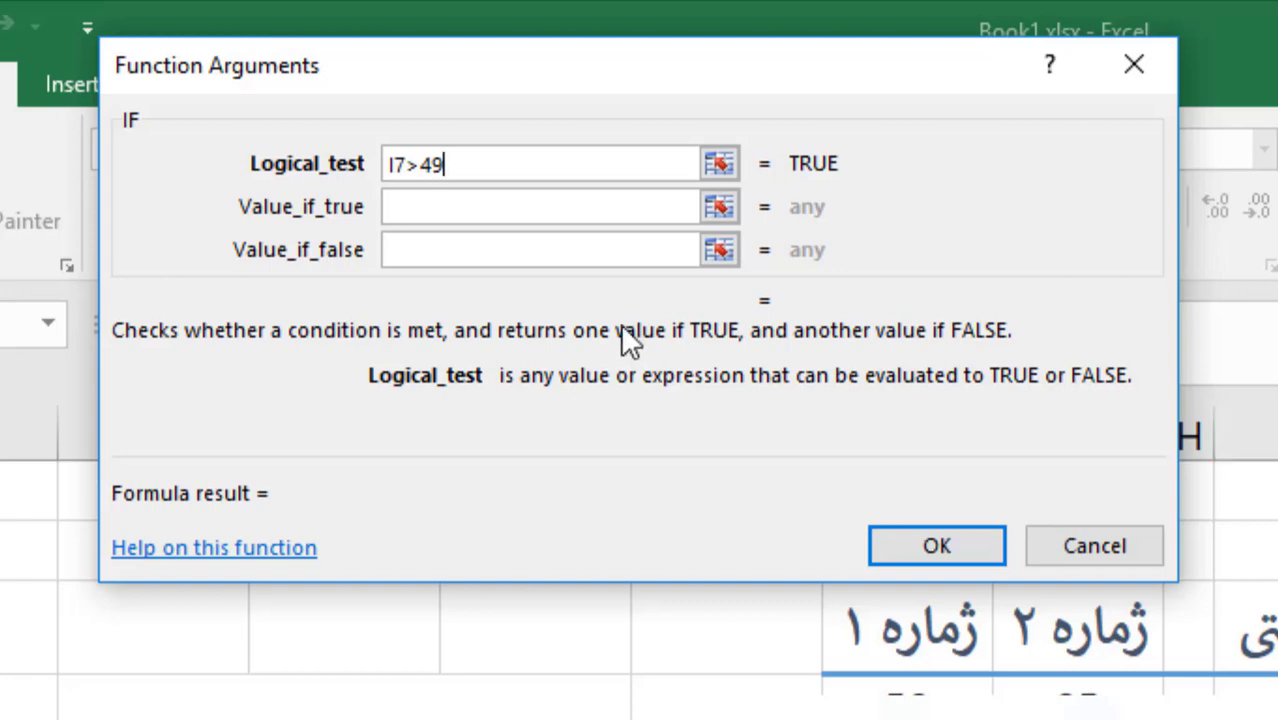
Step: Set the IF function's value if true to the quoted text "دەرچوە"
left_click(595, 211)
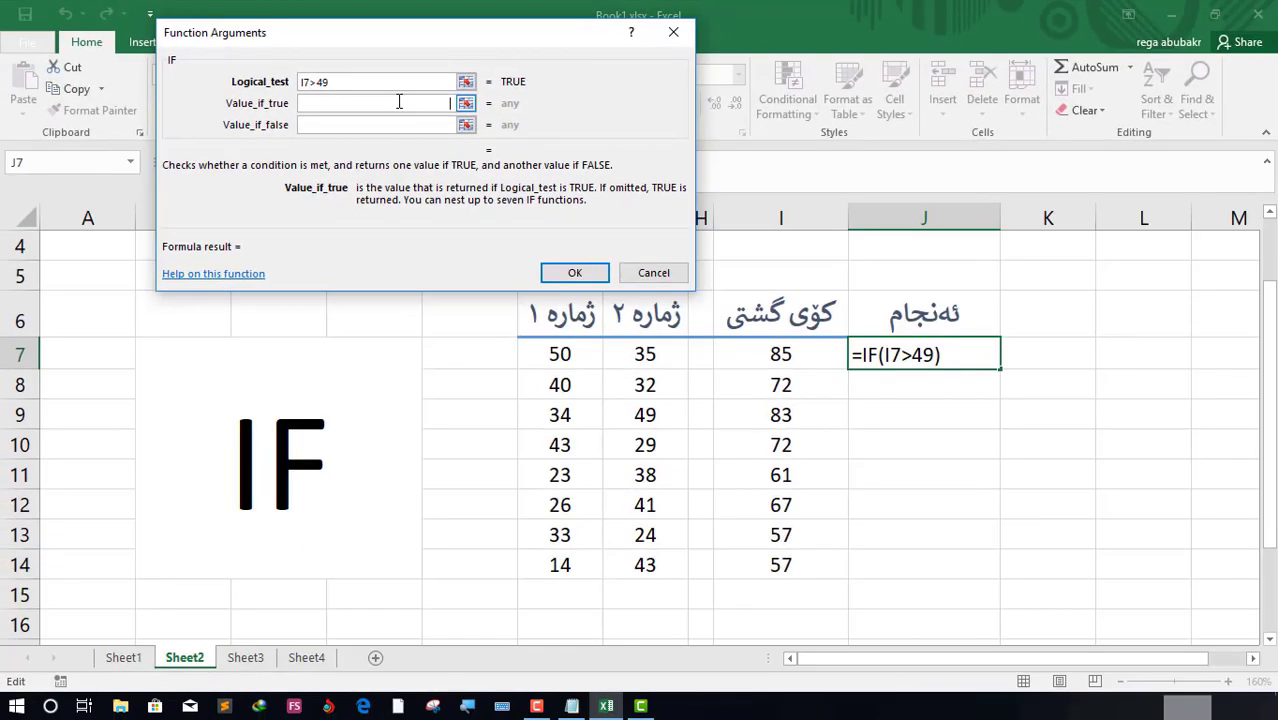
type("\"")
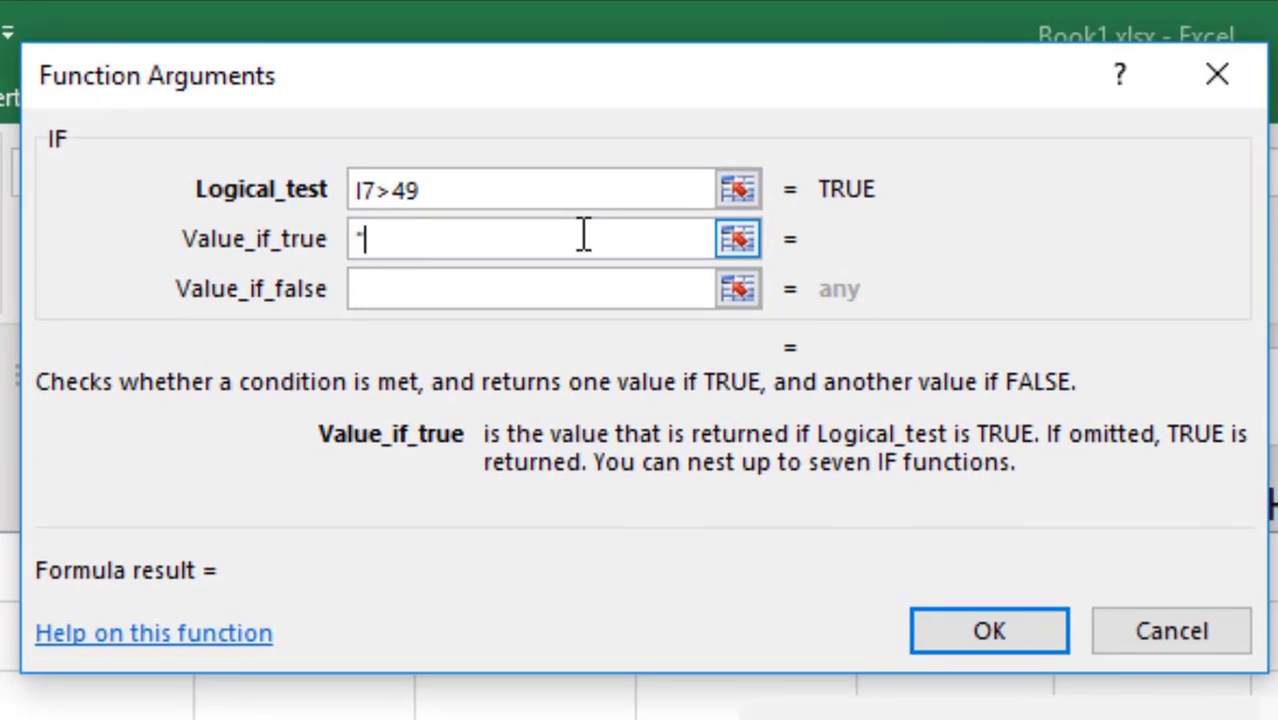
type("دەرچووە")
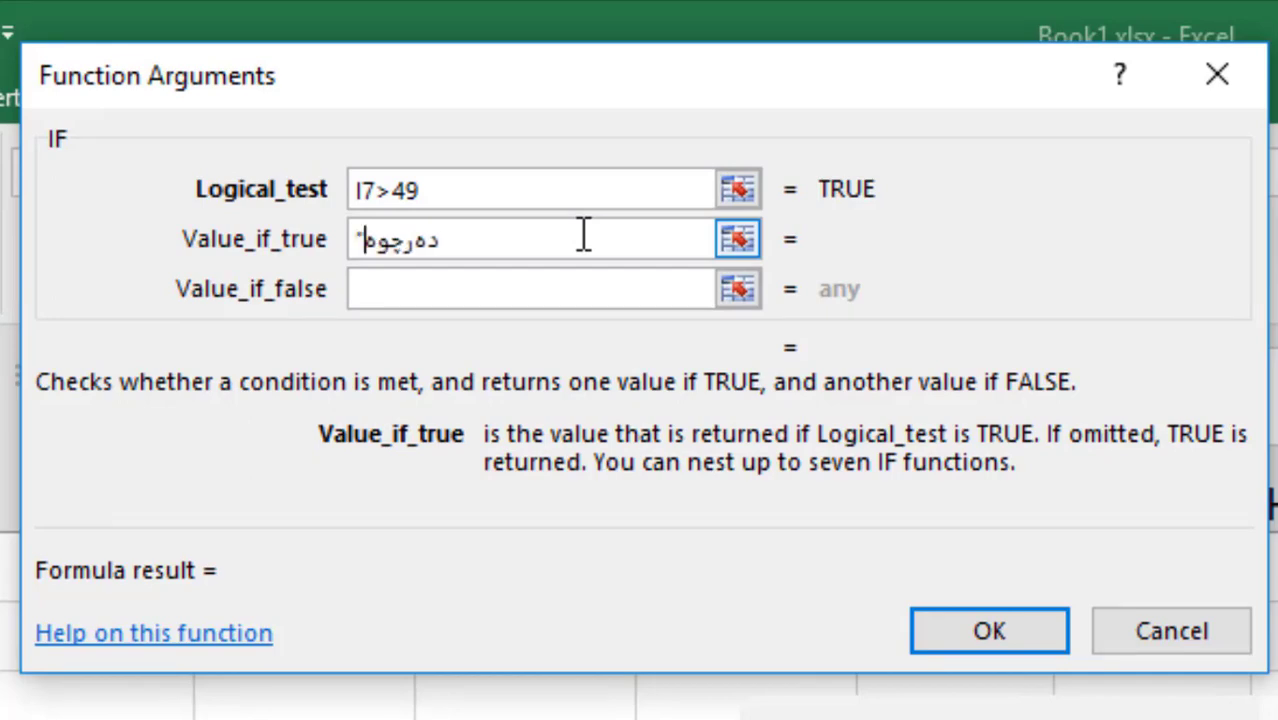
type("\"")
Step: Set the IF function's value if false to the quoted text "دەرنەچوە" and insert the finished formula in J7
left_click(616, 305)
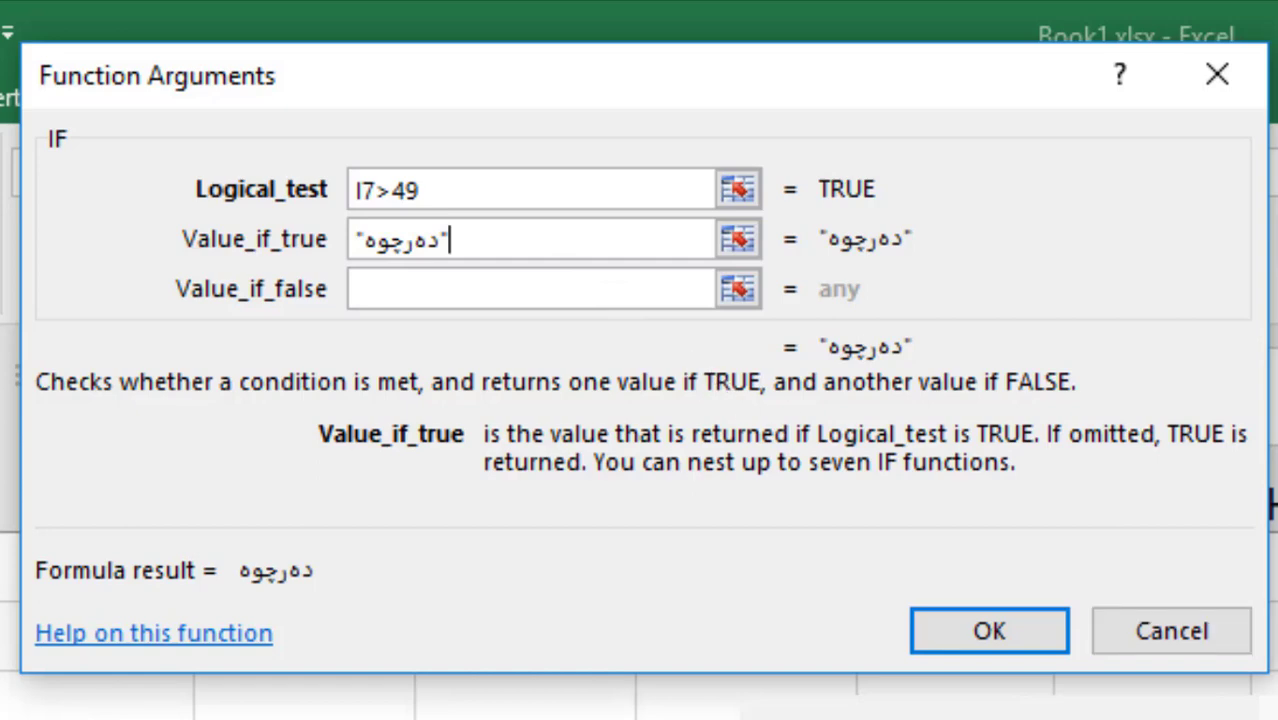
left_click(506, 288)
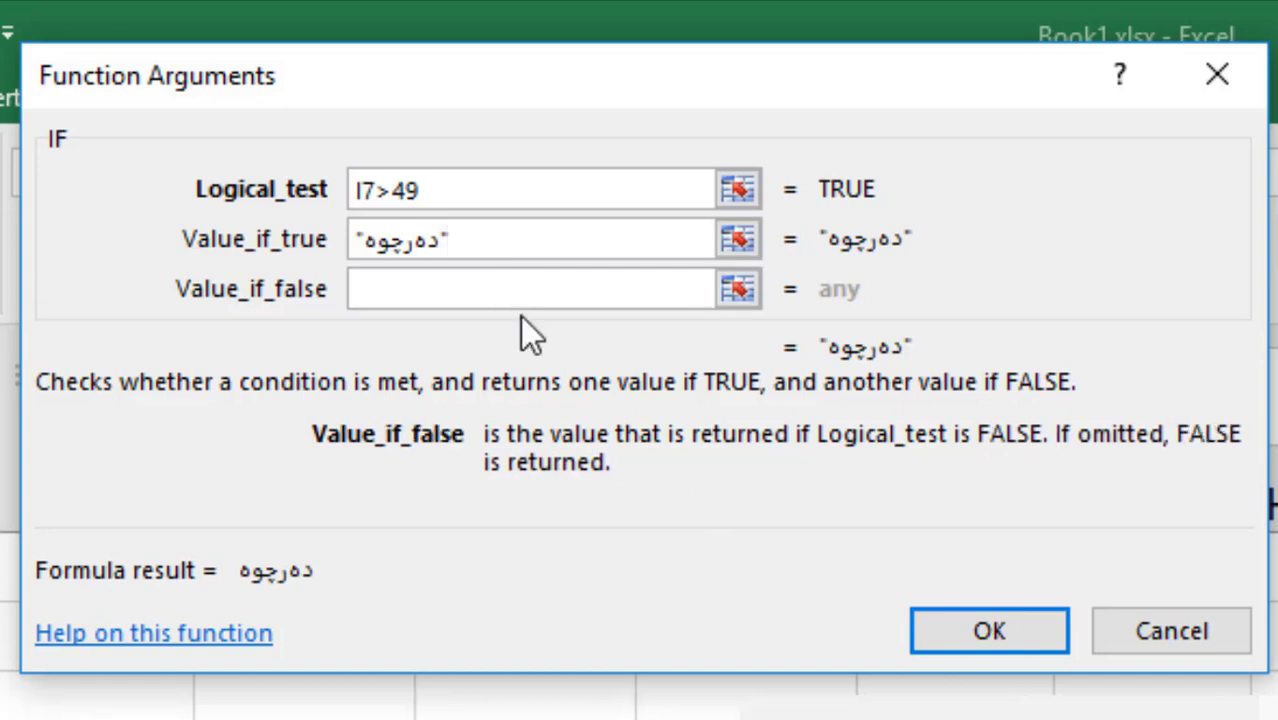
type("\"")
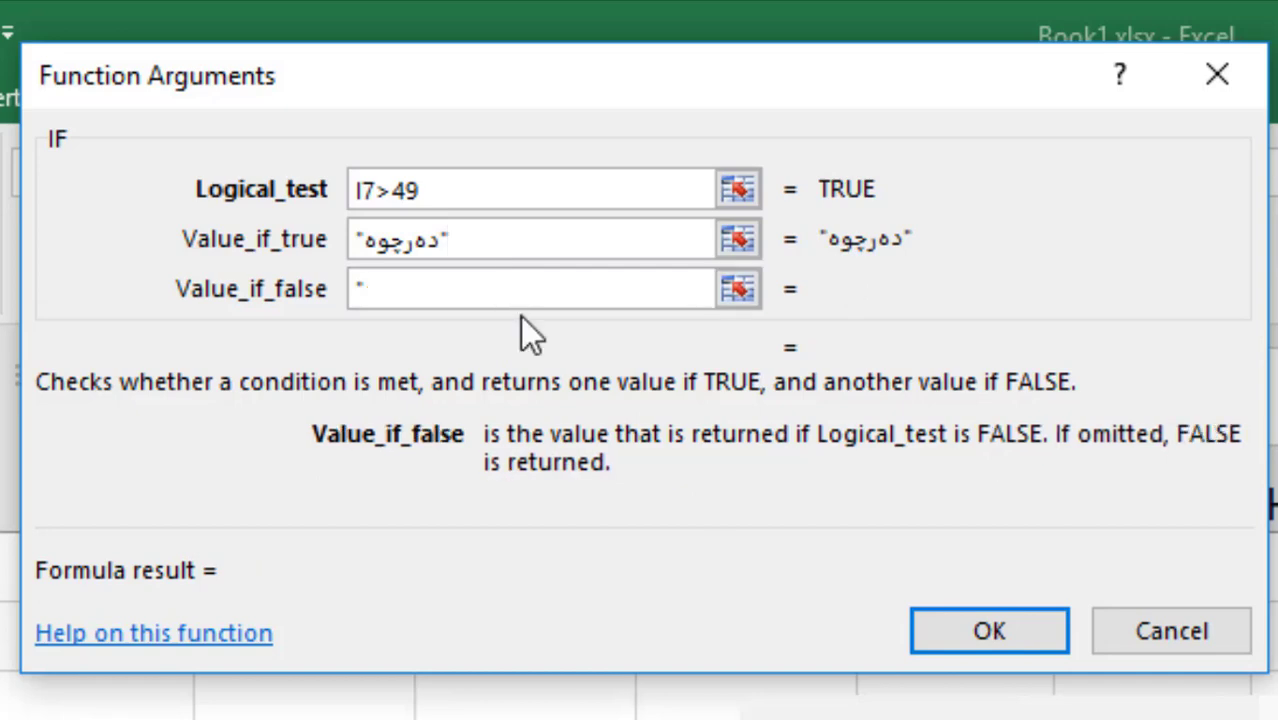
type("دەرنەچ")
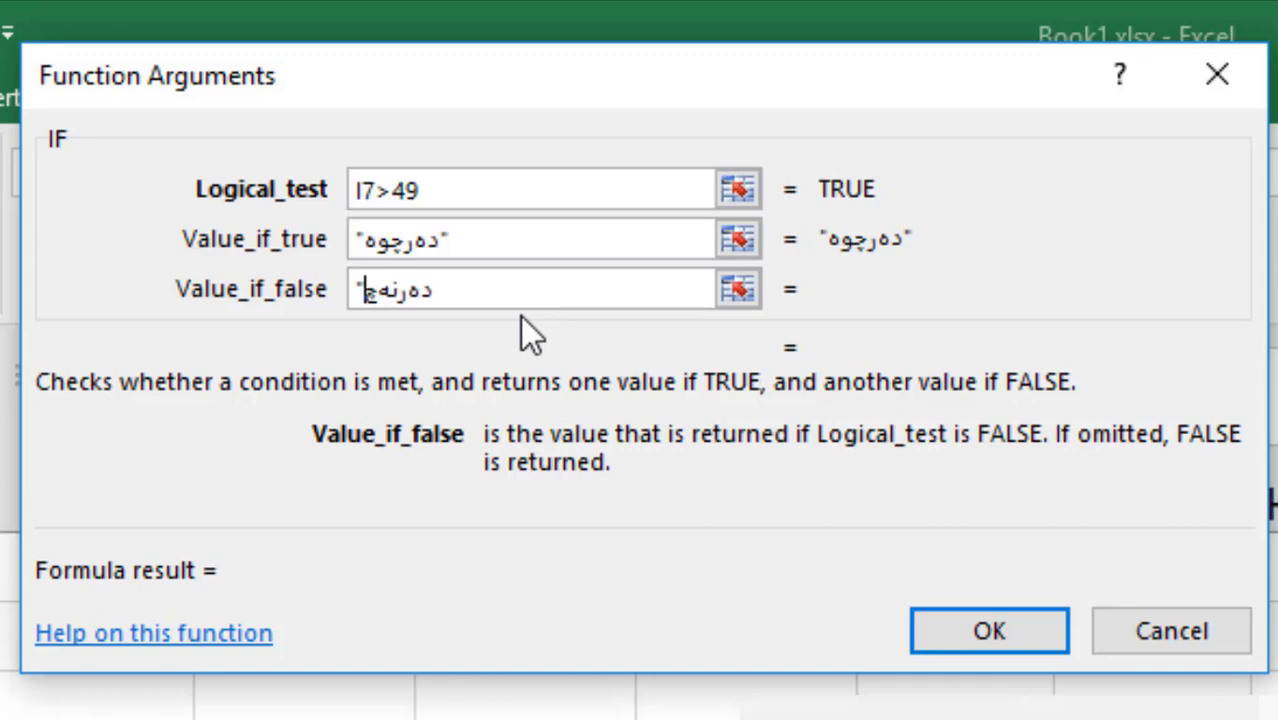
type("وو\"")
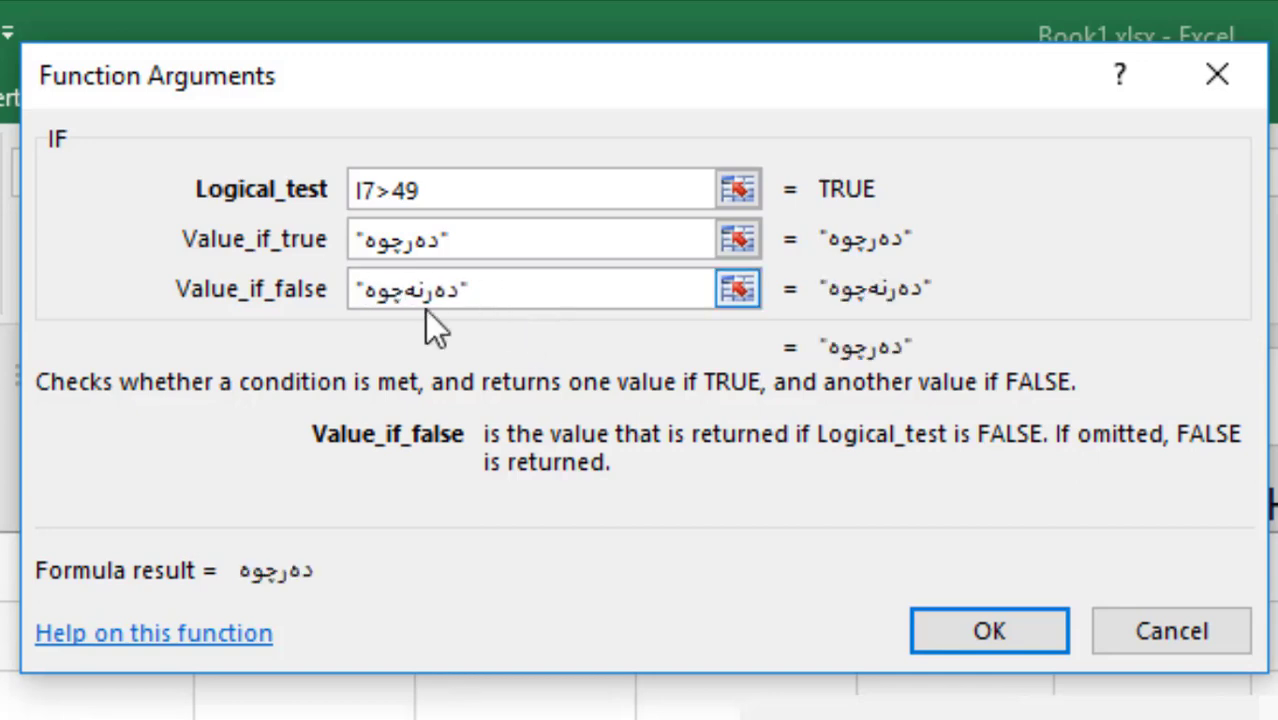
left_click_drag(467, 290, 420, 298)
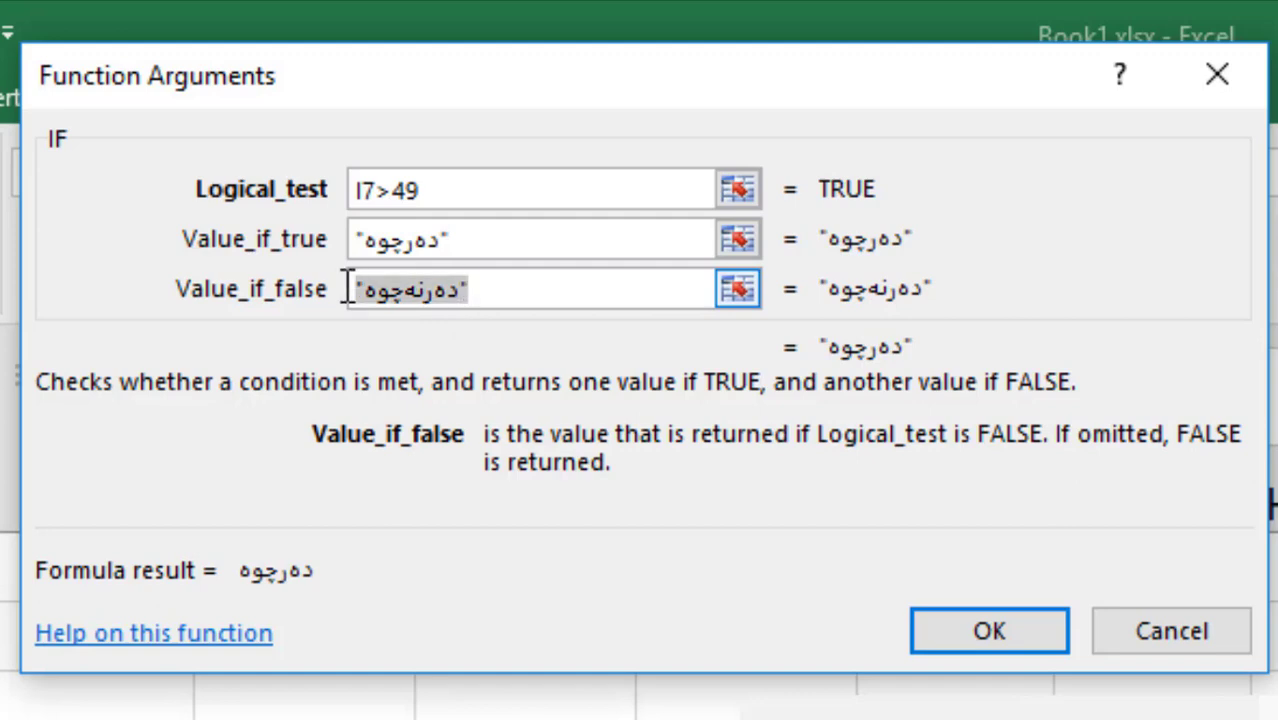
left_click(509, 288)
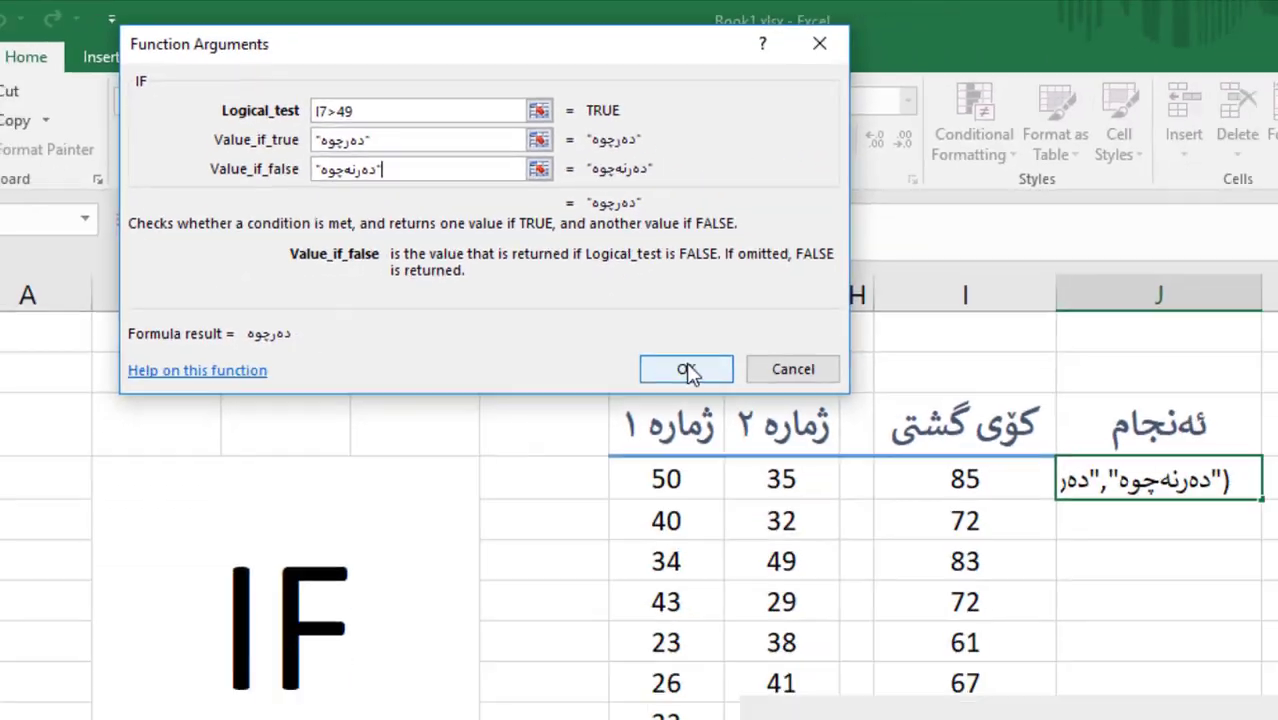
left_click(974, 618)
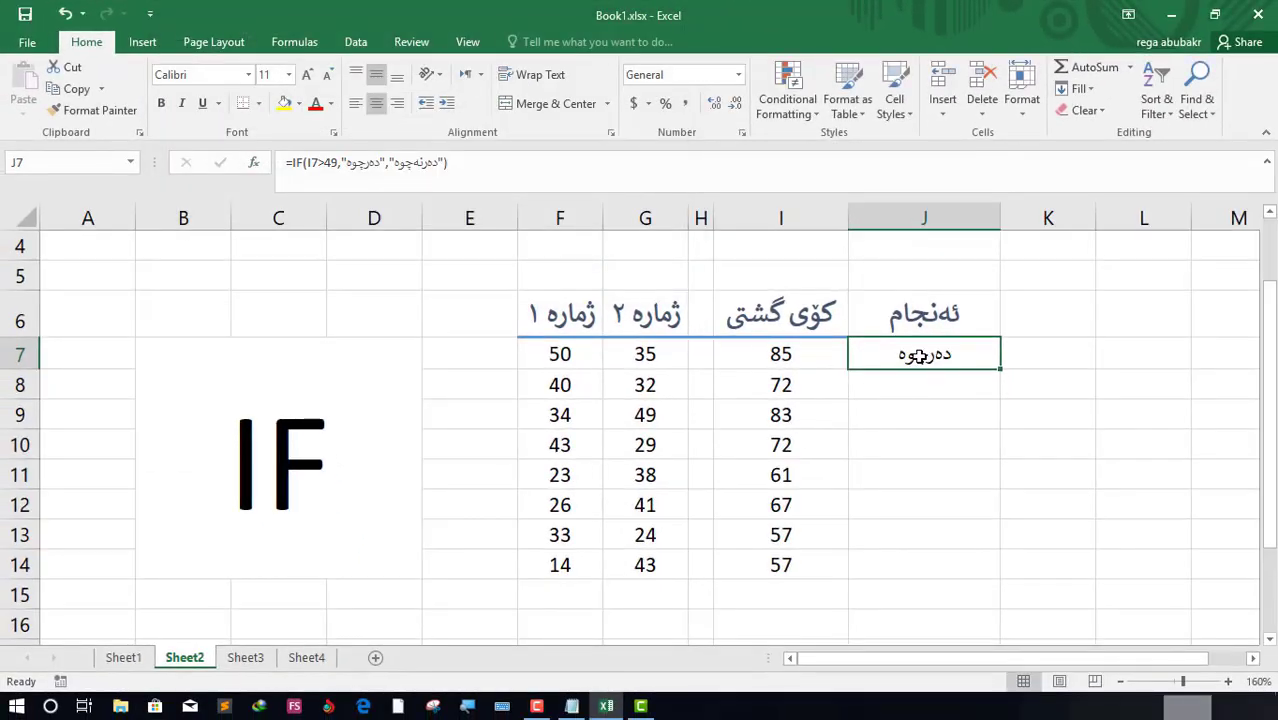
Step: Test the IF formula by setting the first row's number in F7 to 10, and compare total I7 with result J7
left_click(944, 388)
left_click(776, 348)
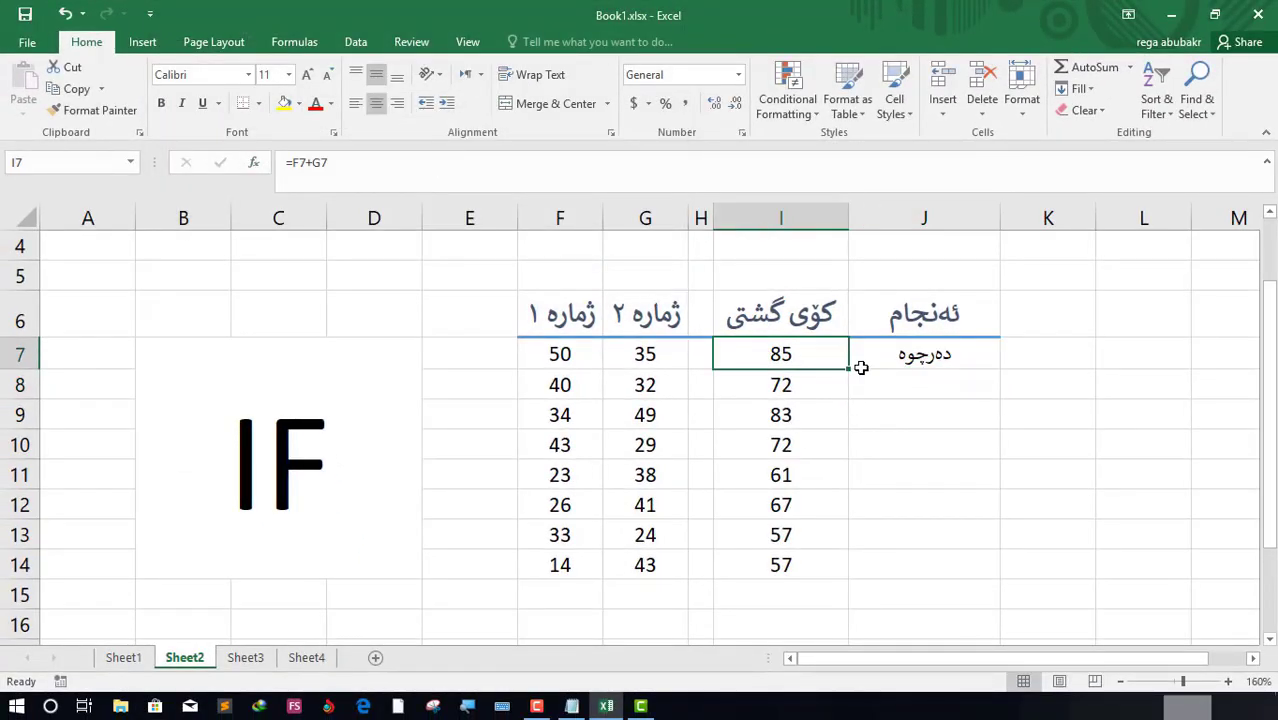
left_click(909, 360)
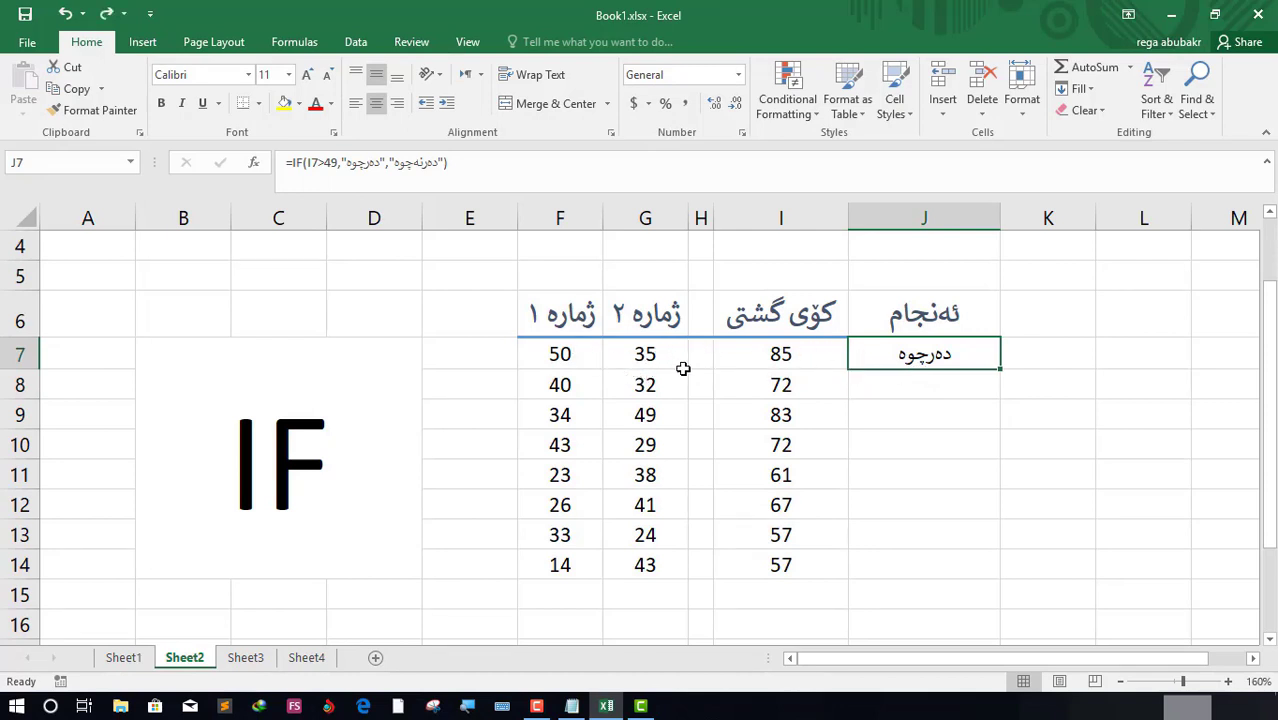
left_click(555, 354)
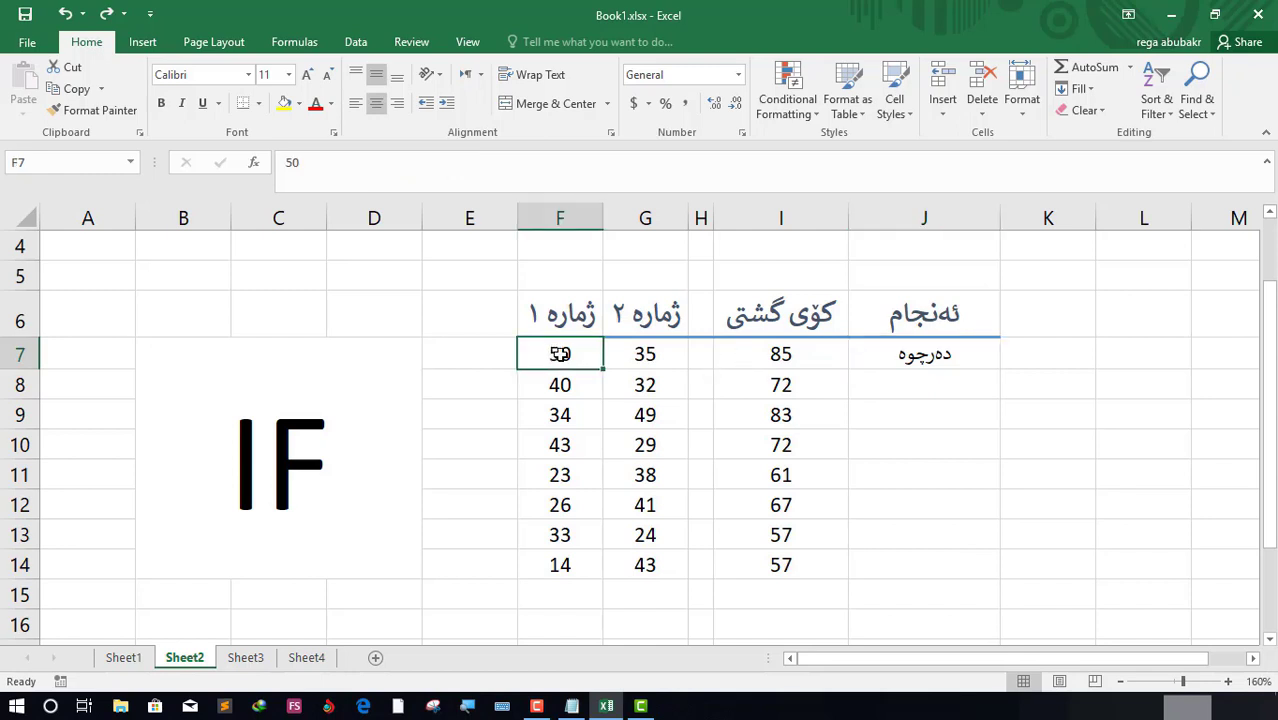
type("10")
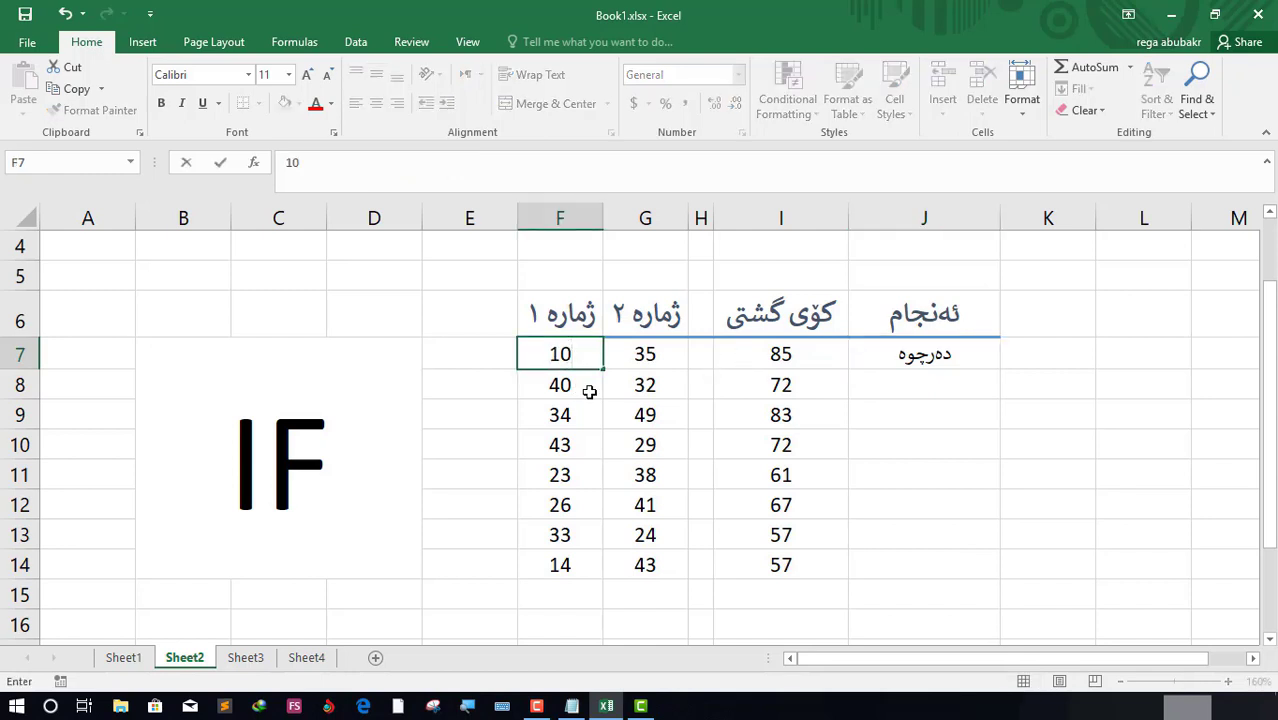
left_click(593, 390)
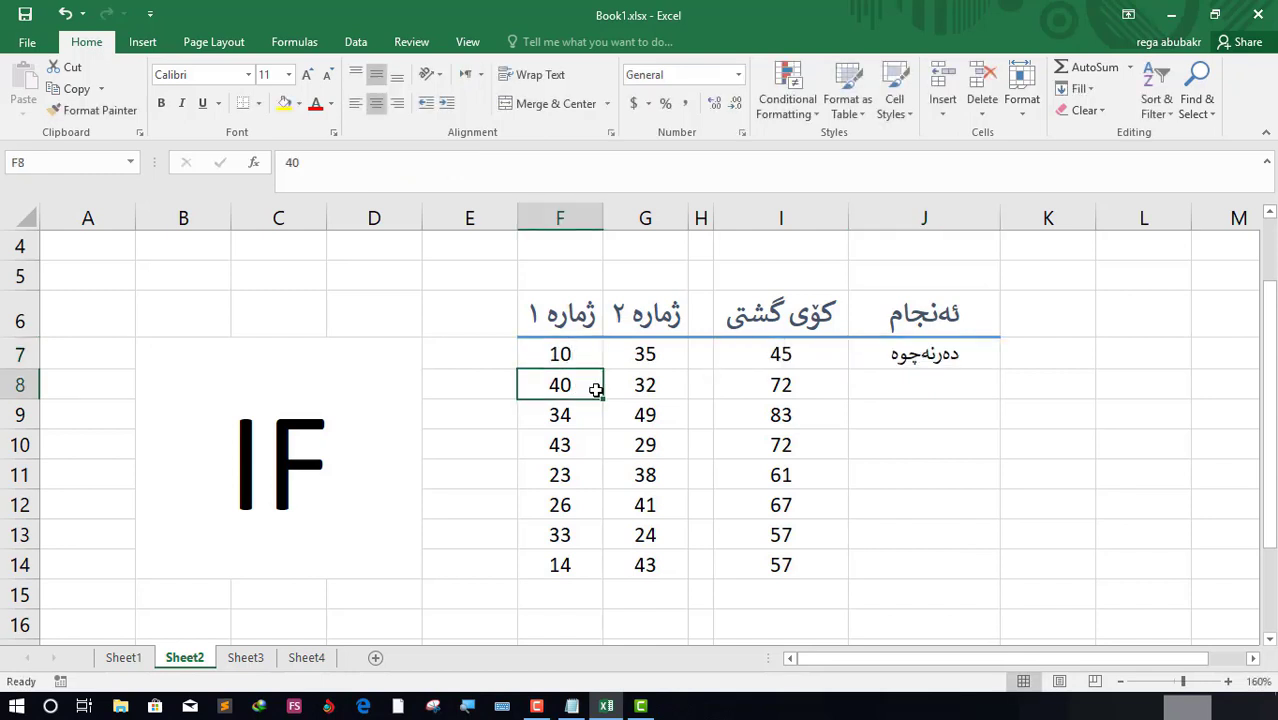
left_click(772, 352)
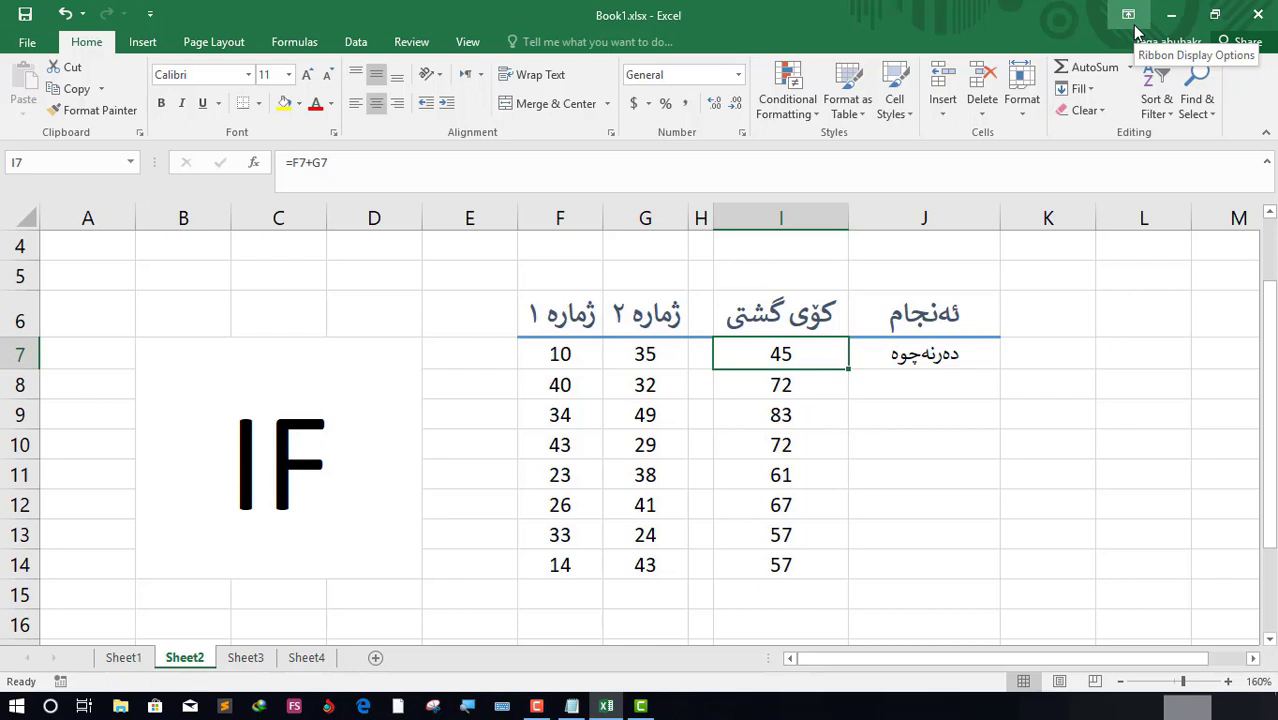
left_click(946, 356)
left_click(797, 358)
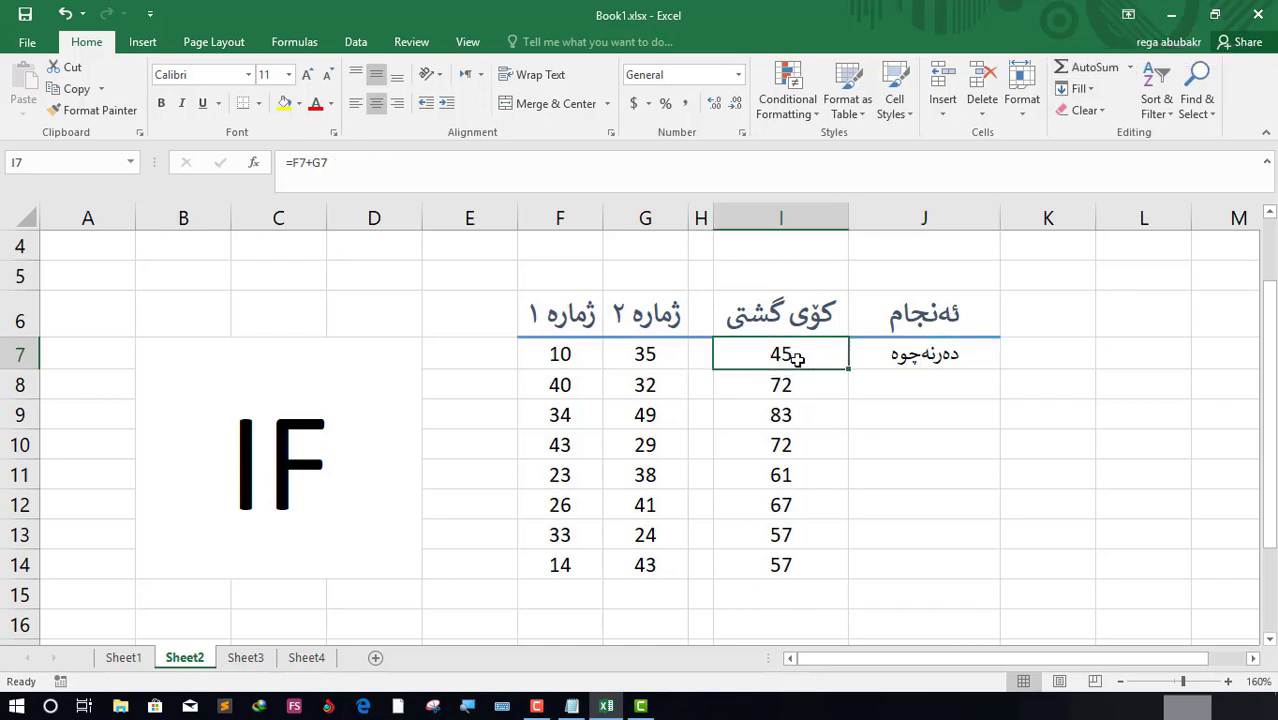
Step: Fill the IF formula from J7 down through J14 for the remaining rows
left_click(900, 345)
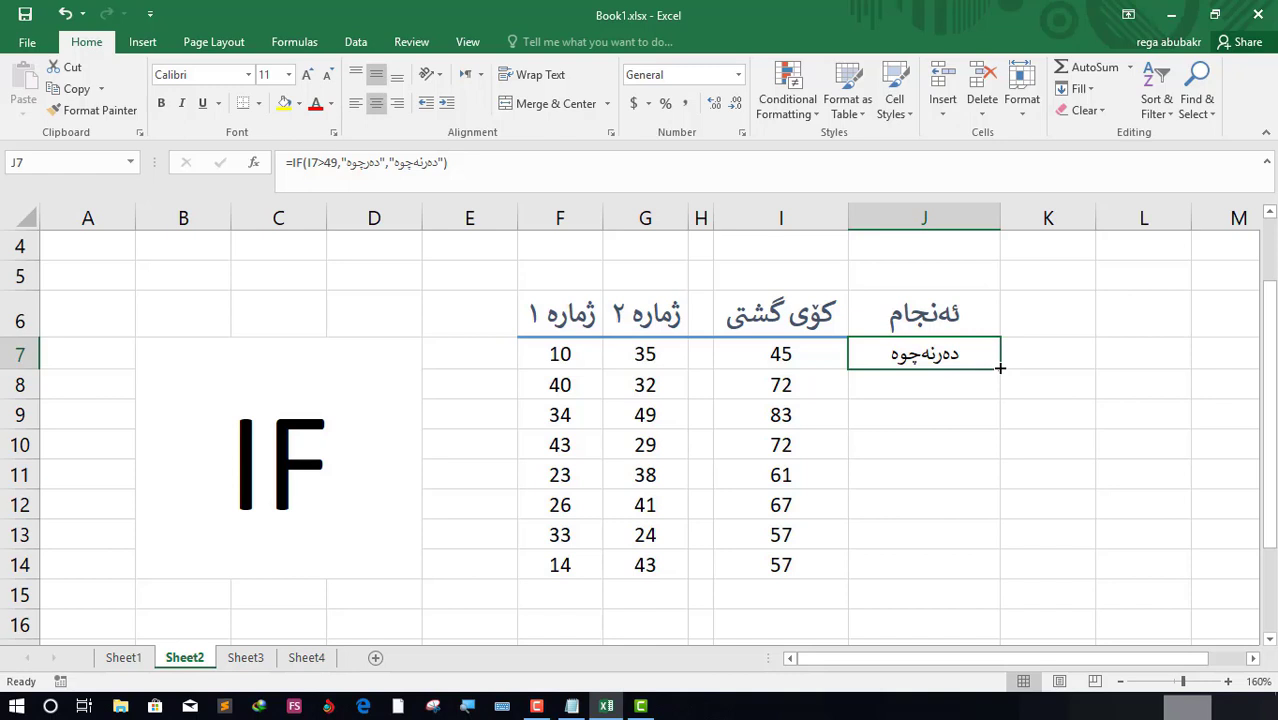
left_click_drag(1000, 368, 973, 581)
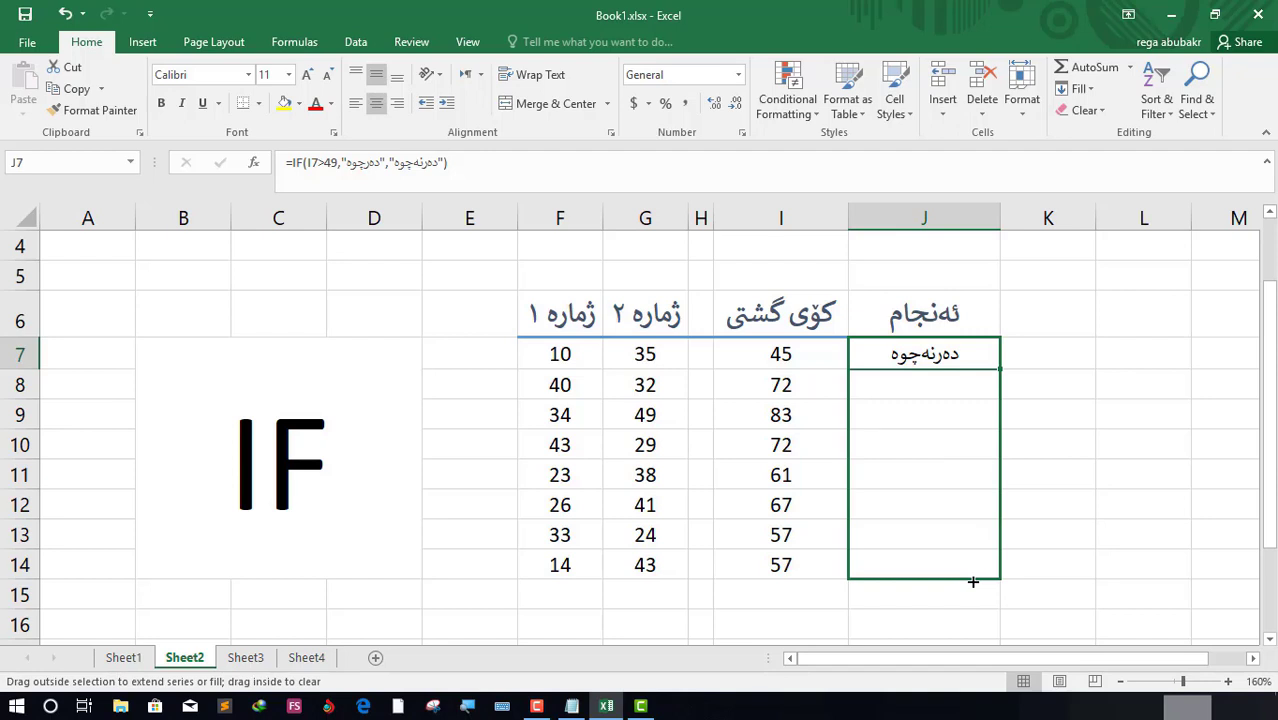
left_click_drag(973, 581, 911, 610)
left_click(911, 612)
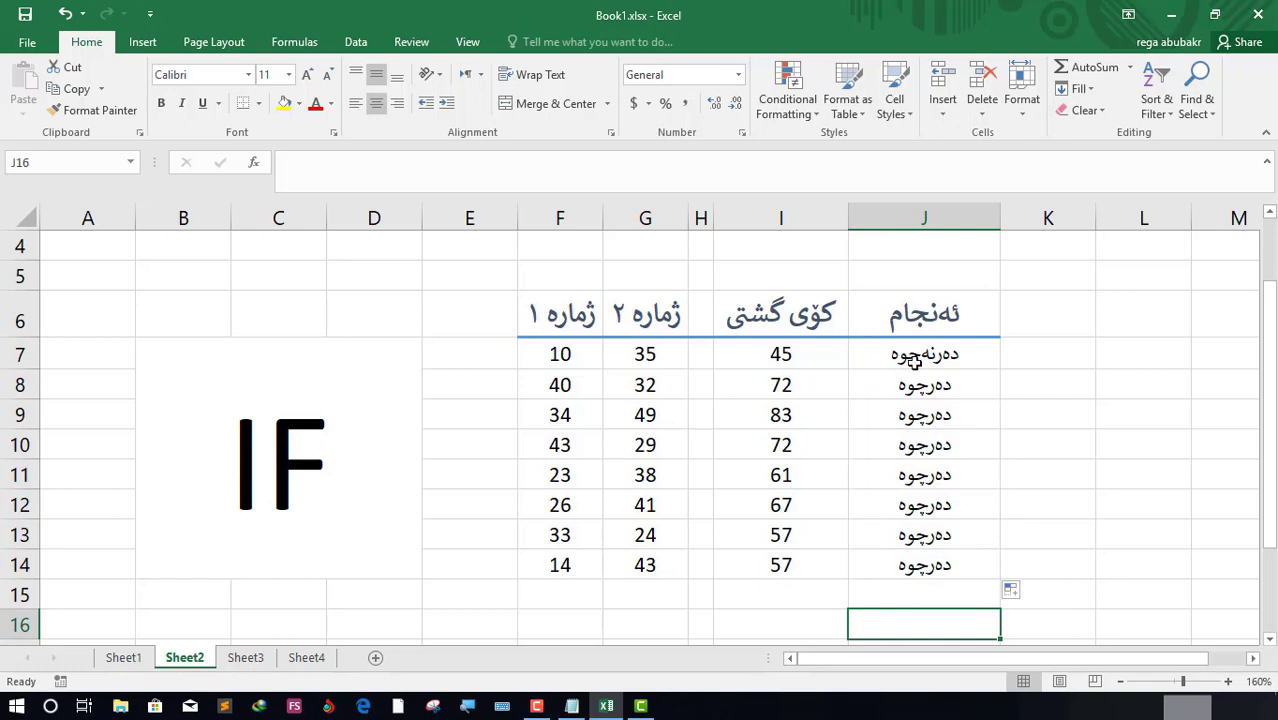
Step: Examine each row's total in column I, from I7 to I14, against its result in column J
left_click(781, 352)
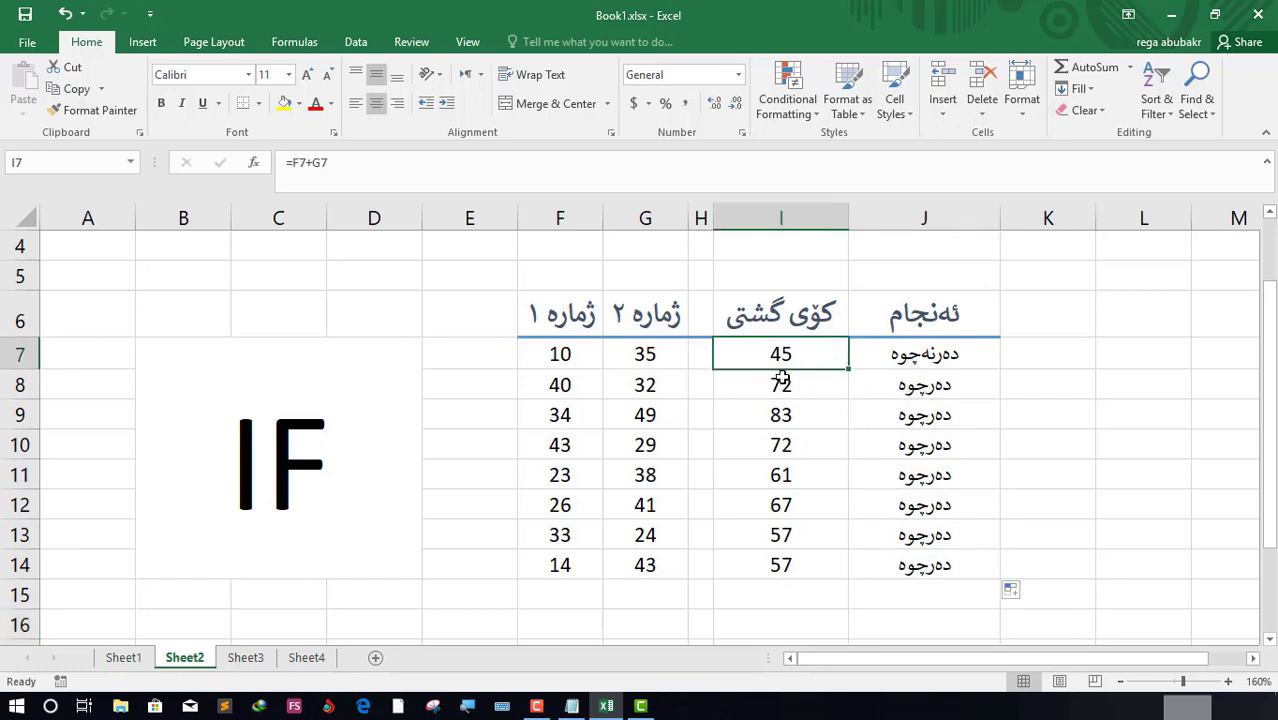
left_click(781, 384)
left_click(788, 414)
left_click(800, 446)
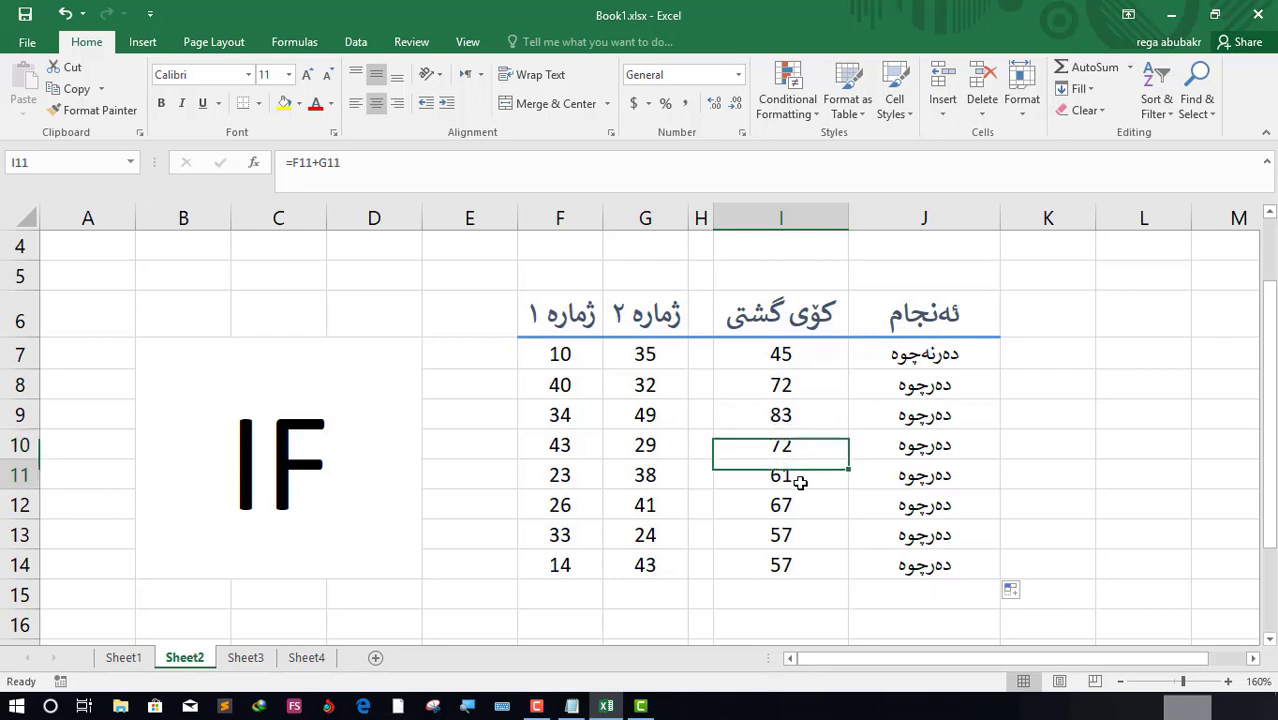
left_click(785, 476)
left_click(783, 506)
left_click(783, 535)
left_click(785, 564)
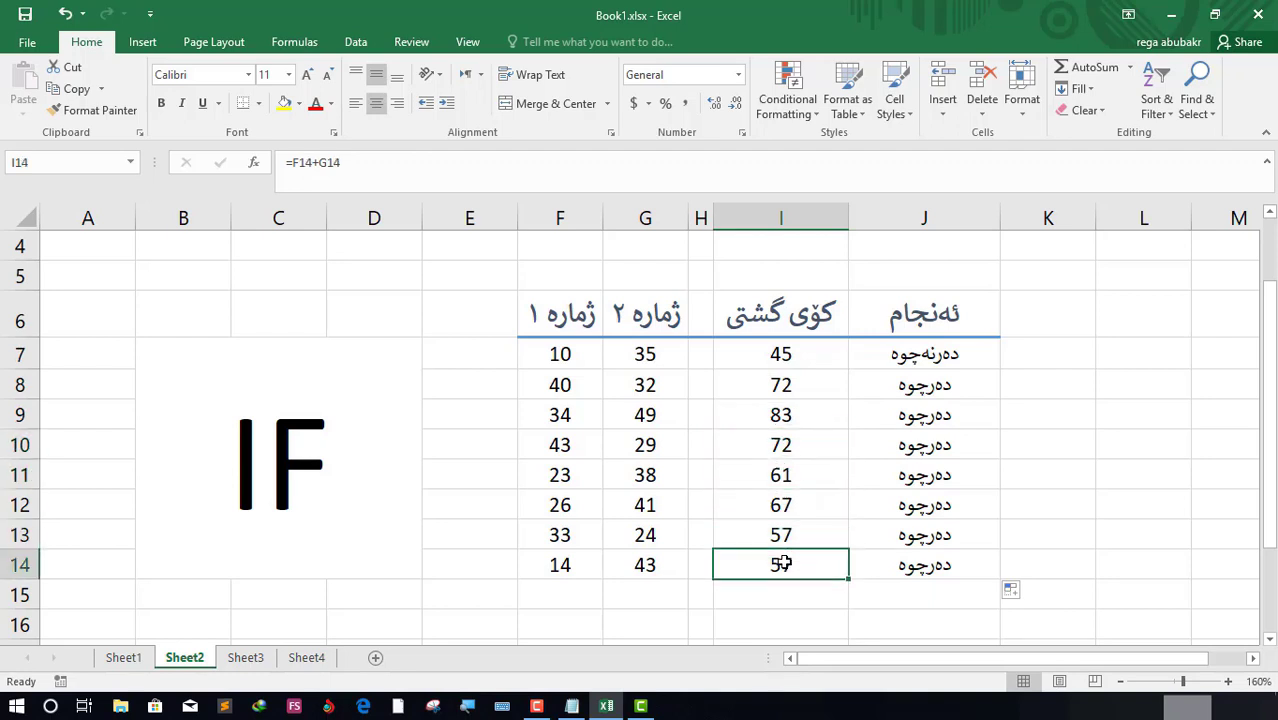
Step: Set the last row's second number in G14 to 16 and check that row's result in J14
left_click(621, 565)
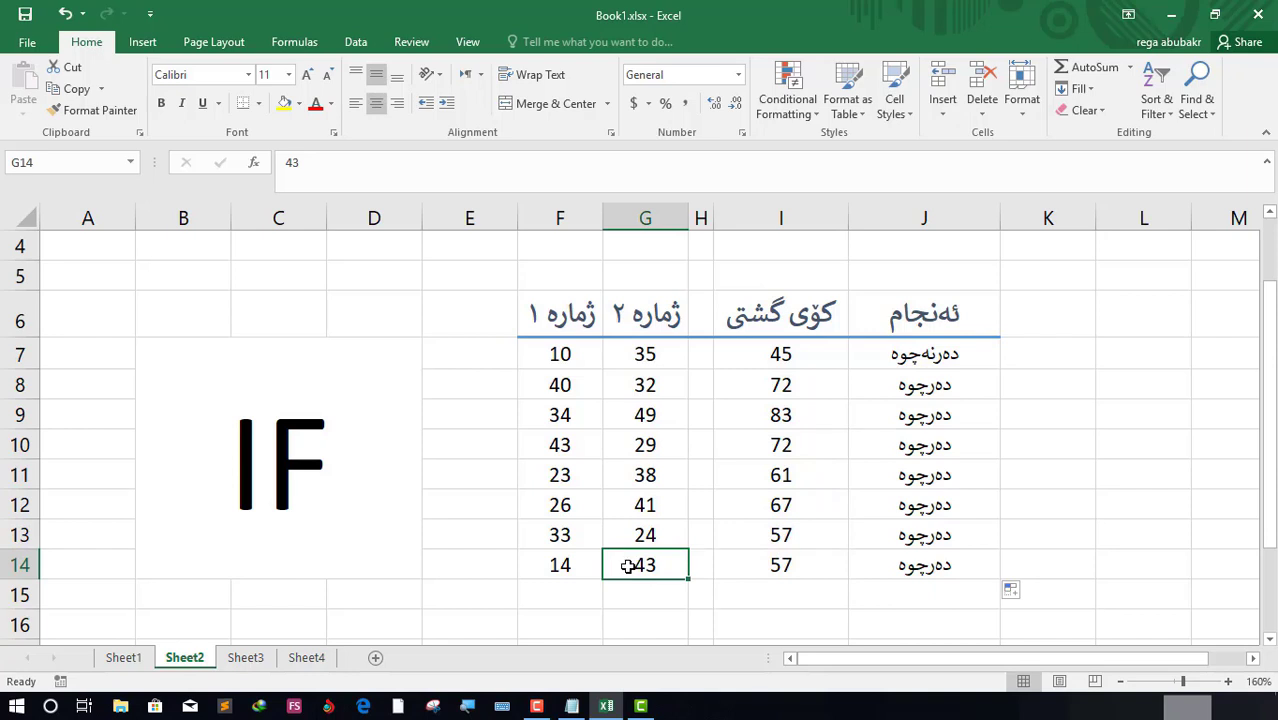
type("16")
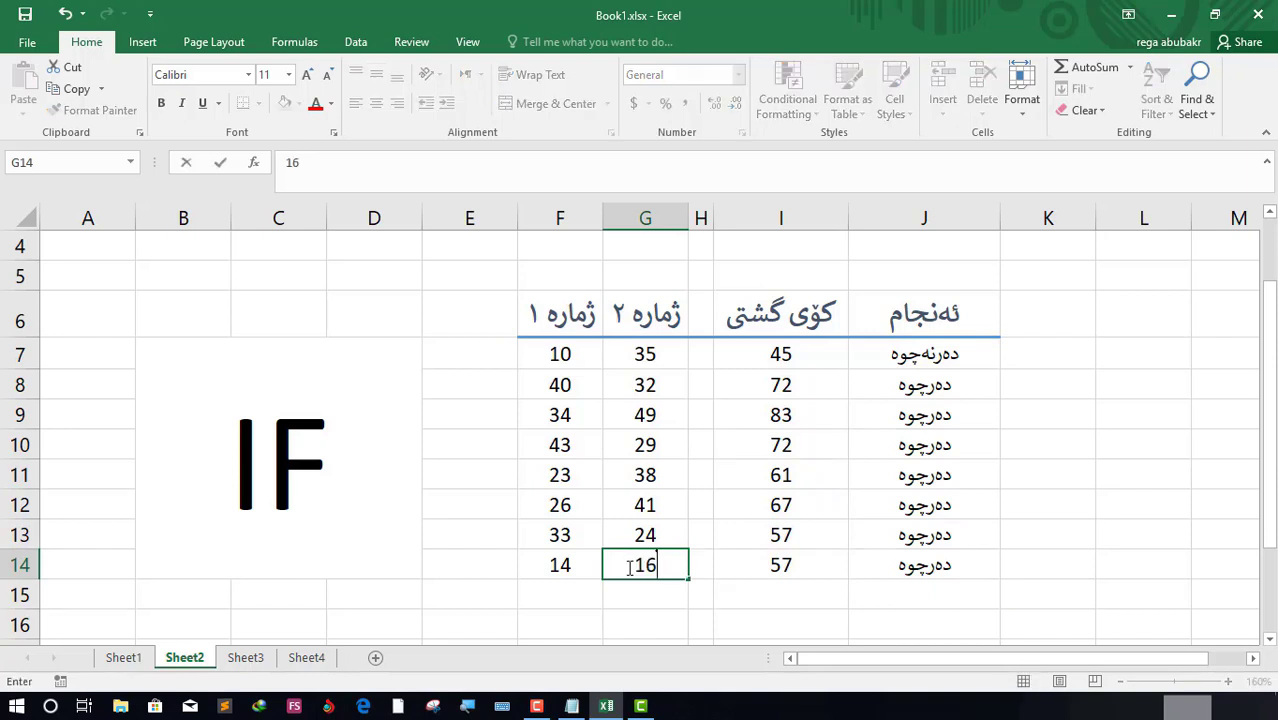
key("Return")
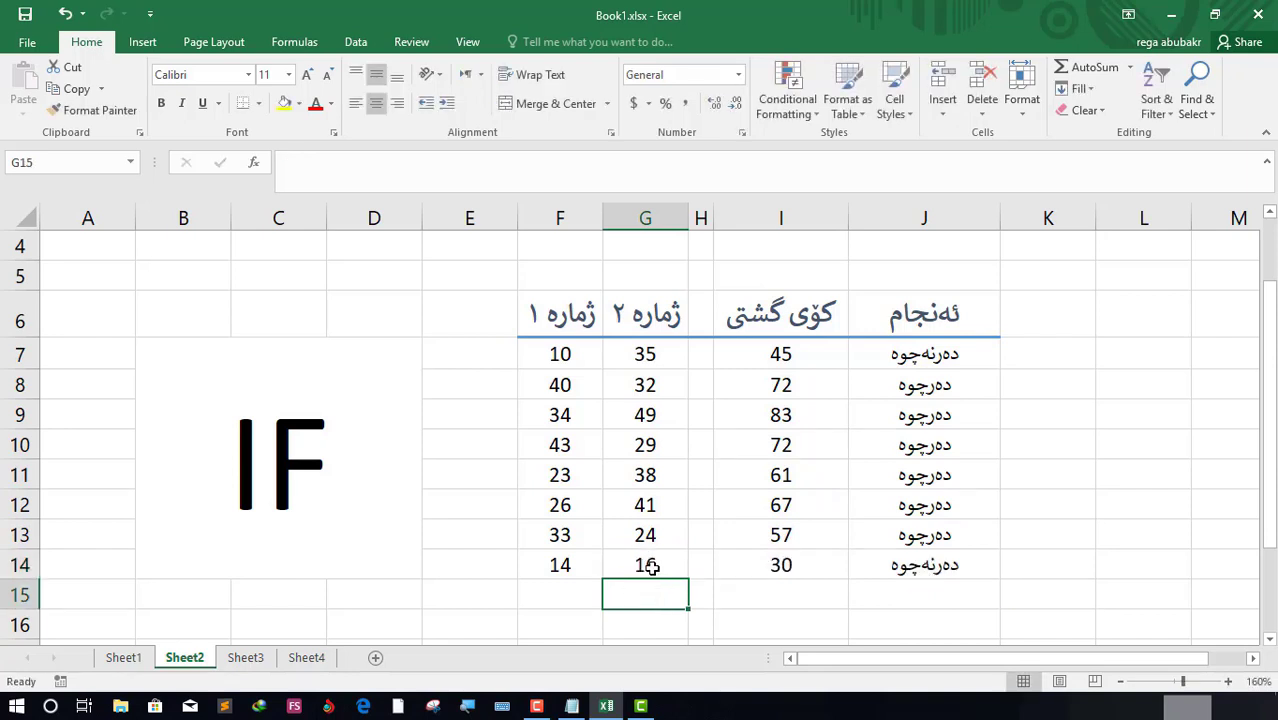
left_click(650, 565)
left_click(960, 564)
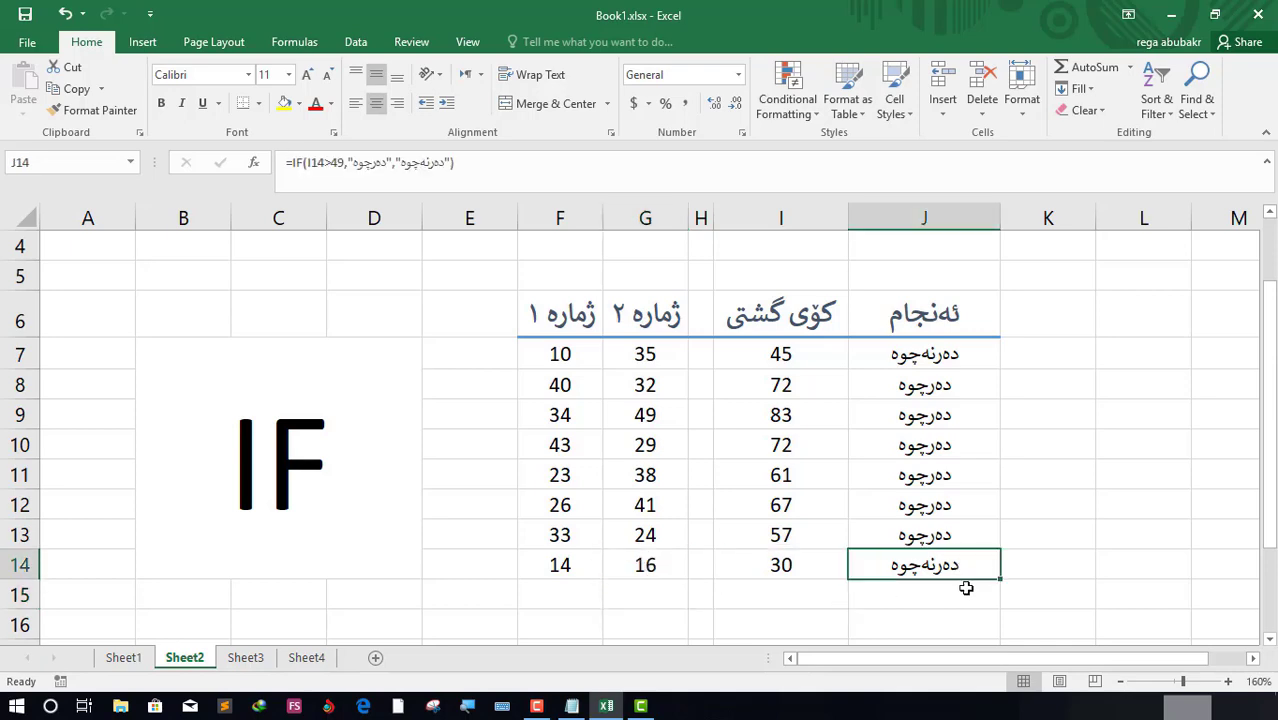